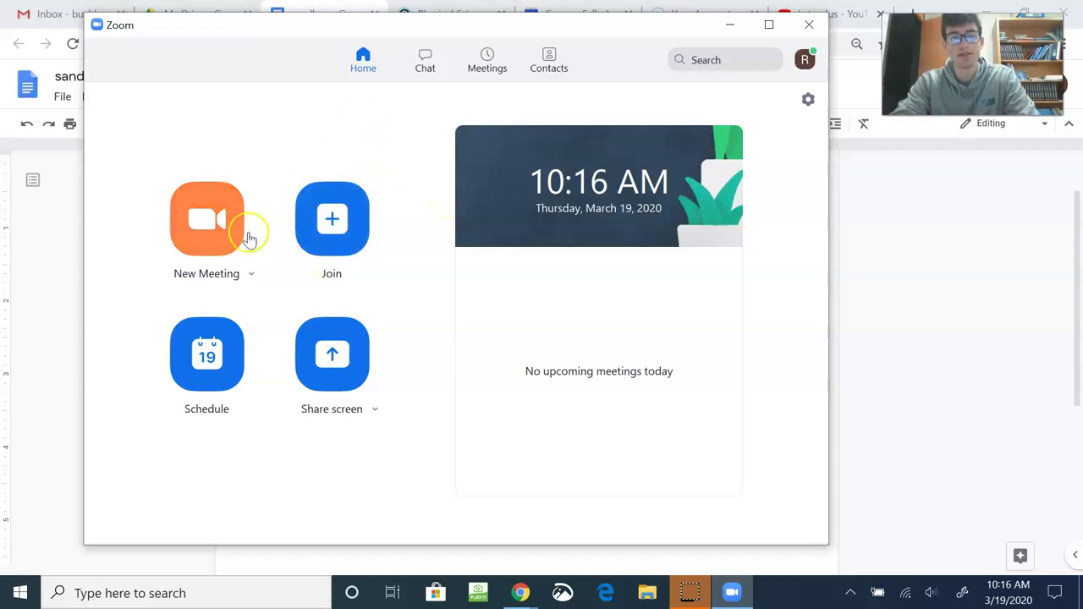
# Start a new meeting in full screen, join it with computer audio, and dismiss the invitation hint.
pyautogui.click(218, 241)
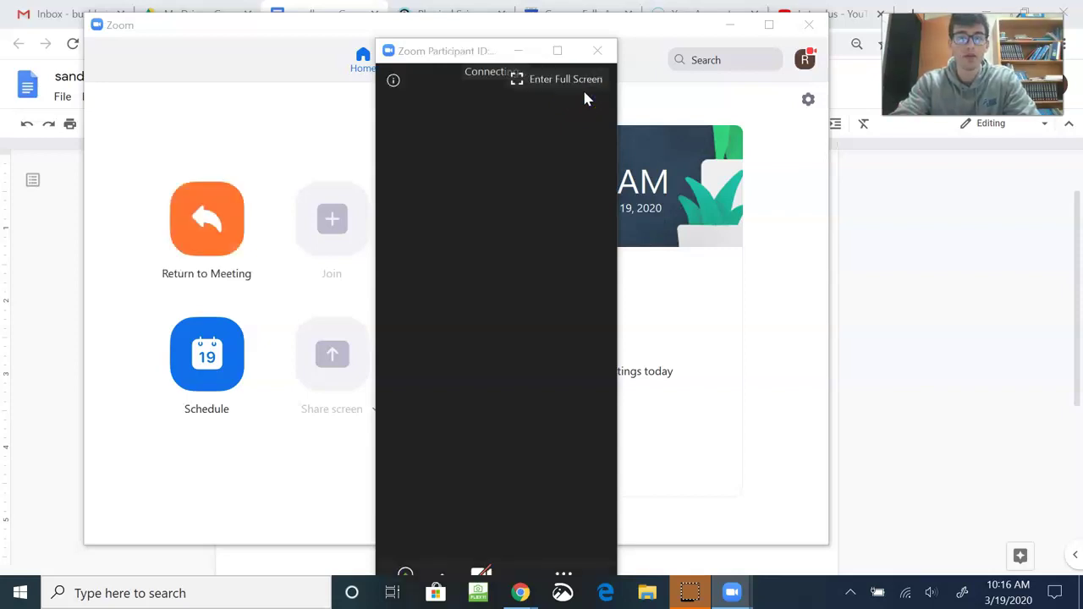
pyautogui.click(560, 81)
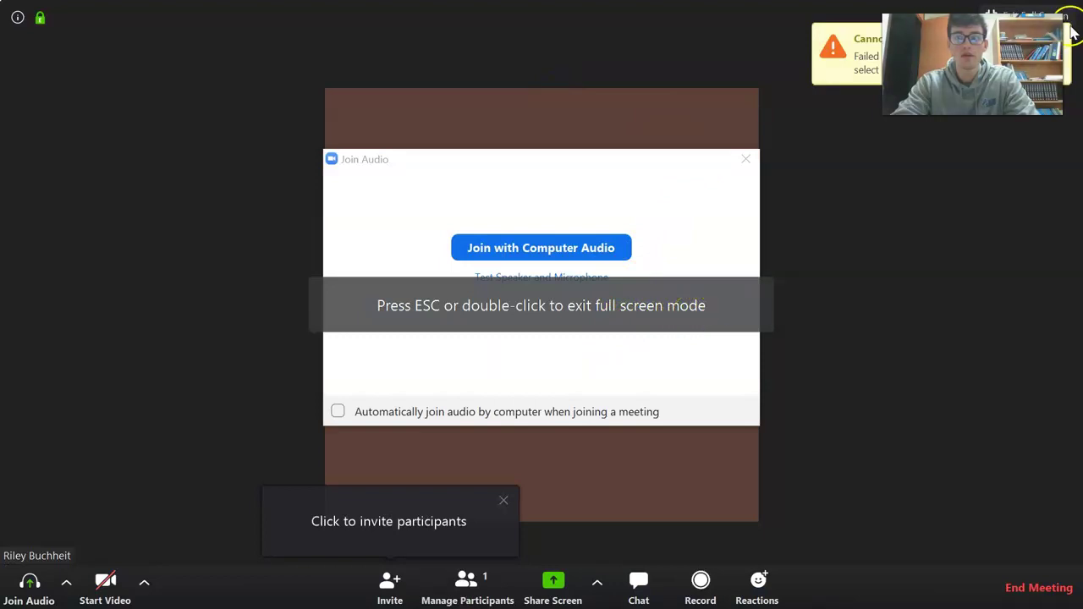
pyautogui.click(590, 254)
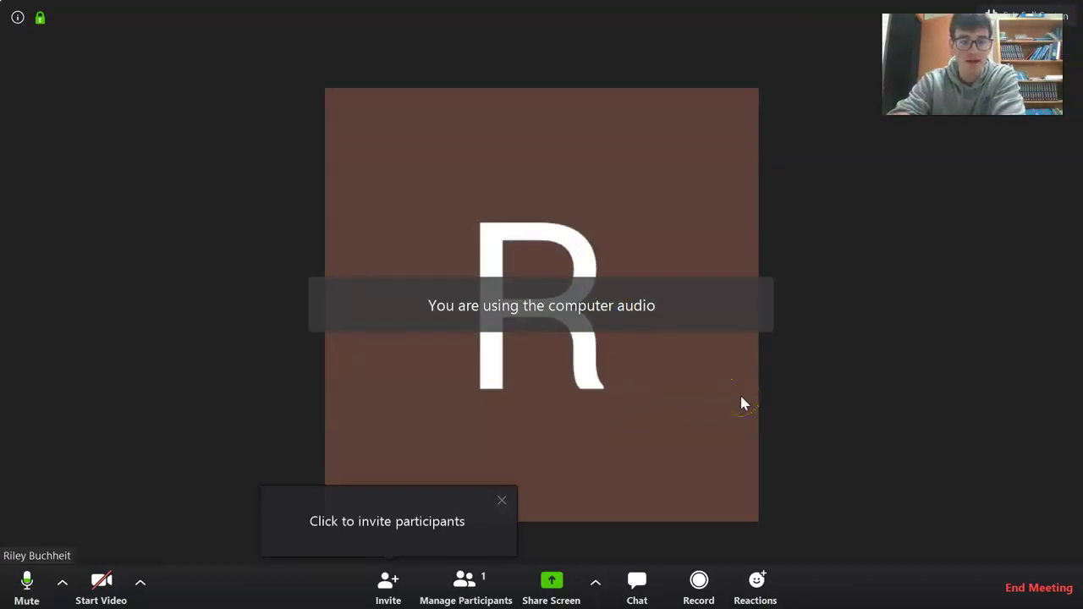
pyautogui.click(502, 501)
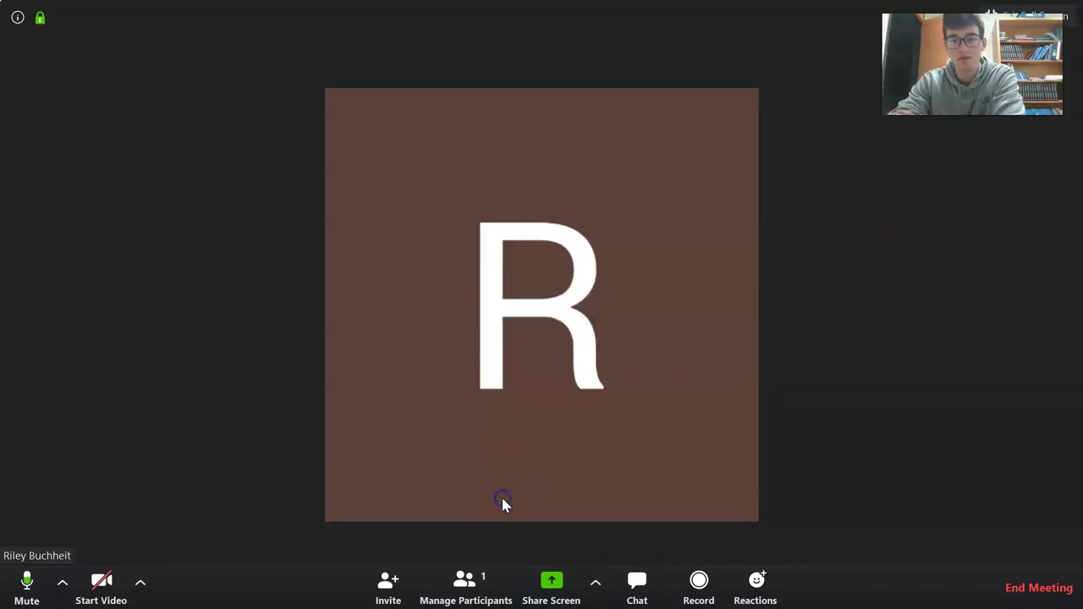
# Look at the meeting's group chat and its invitation contact list, closing each one.
pyautogui.click(648, 584)
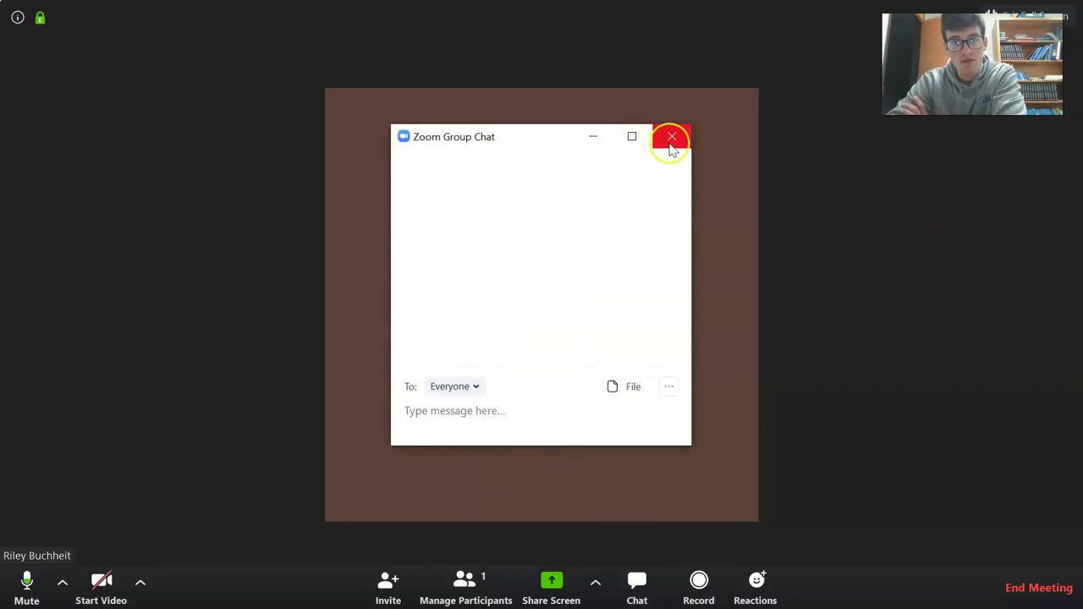
pyautogui.click(671, 145)
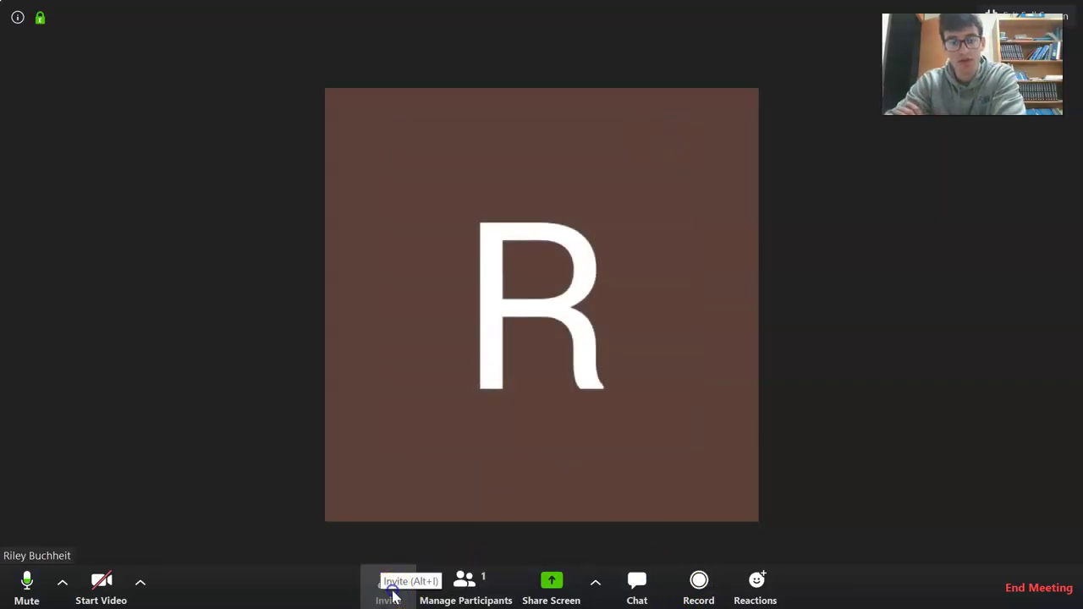
pyautogui.click(389, 592)
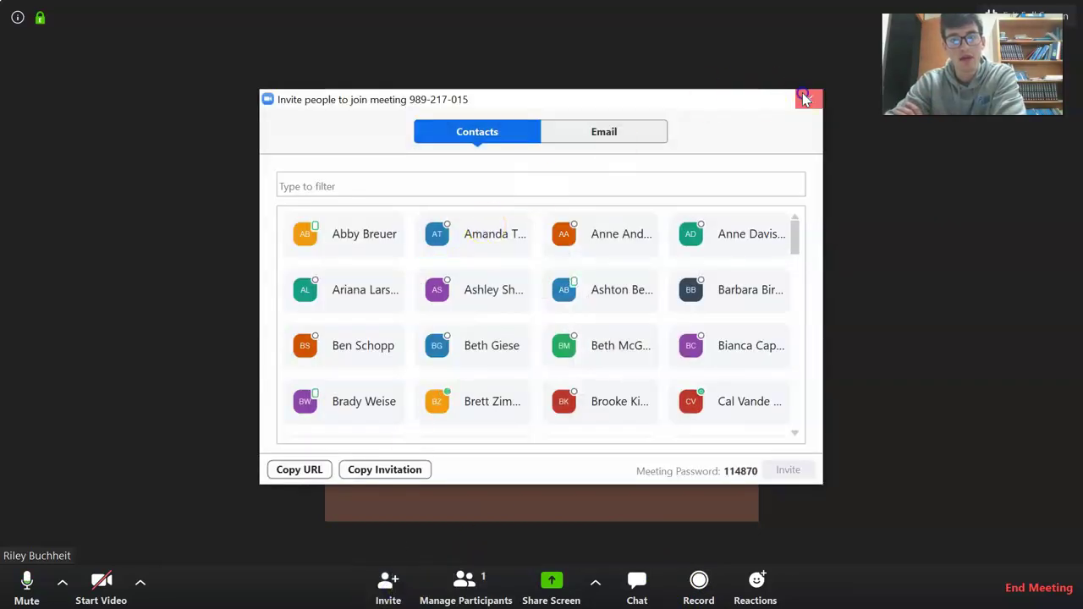
pyautogui.click(806, 99)
# Review the meeting's participants list and the additional options for the host, and close the list.
pyautogui.click(470, 593)
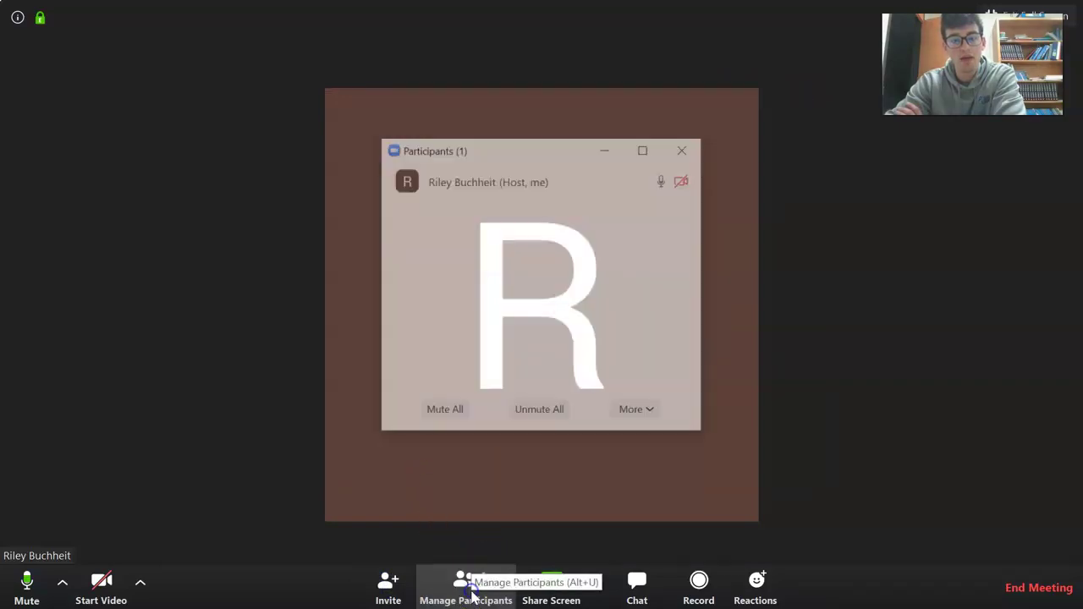
pyautogui.click(682, 181)
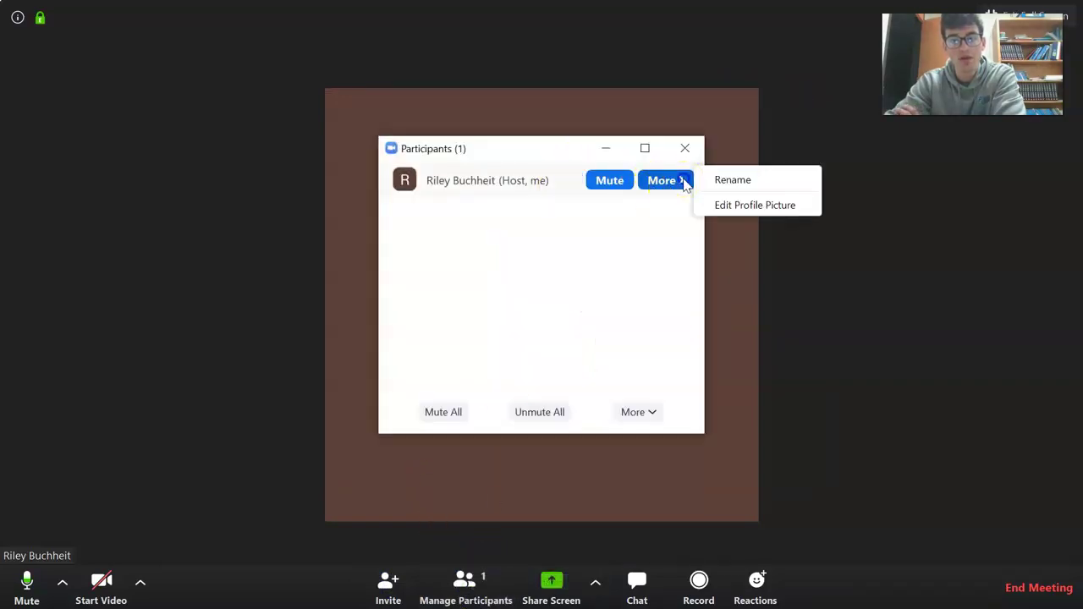
pyautogui.click(641, 241)
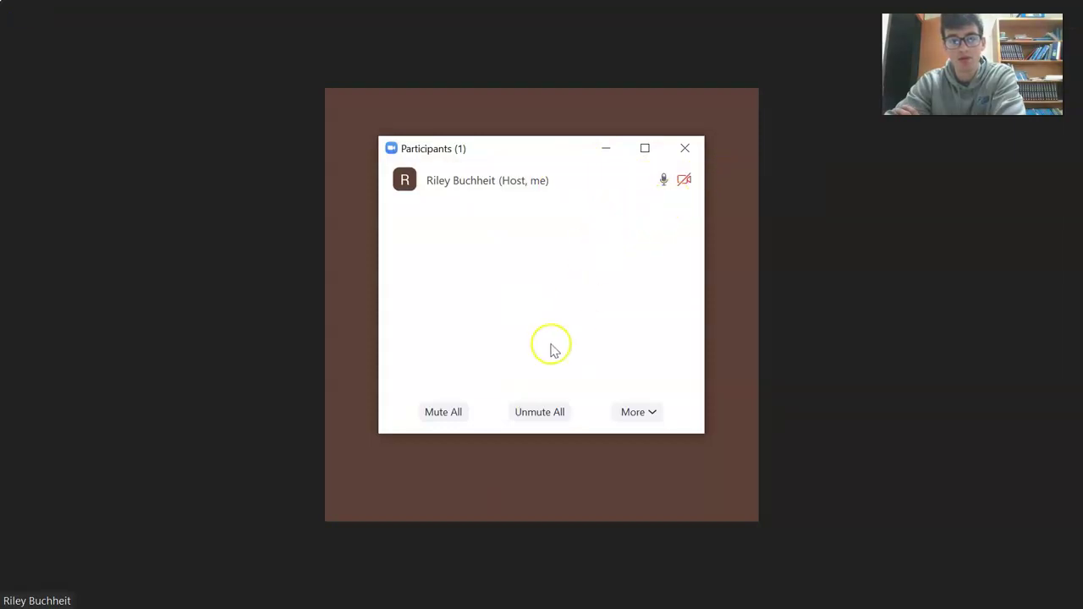
pyautogui.click(686, 149)
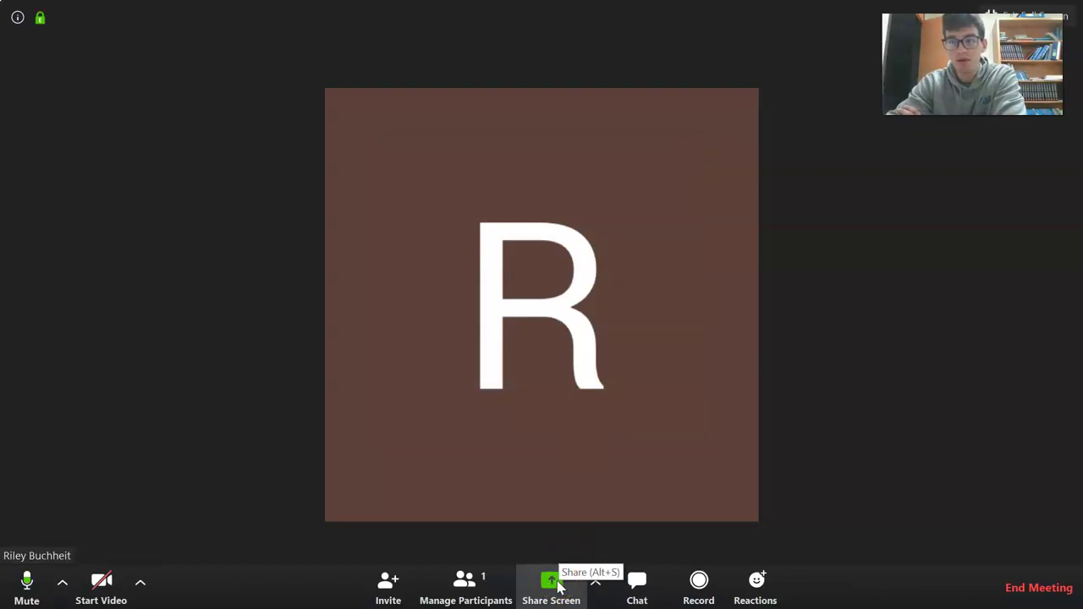
# Choose Google Drive as the file source in the group chat and connect it by signing in with Google.
pyautogui.click(650, 594)
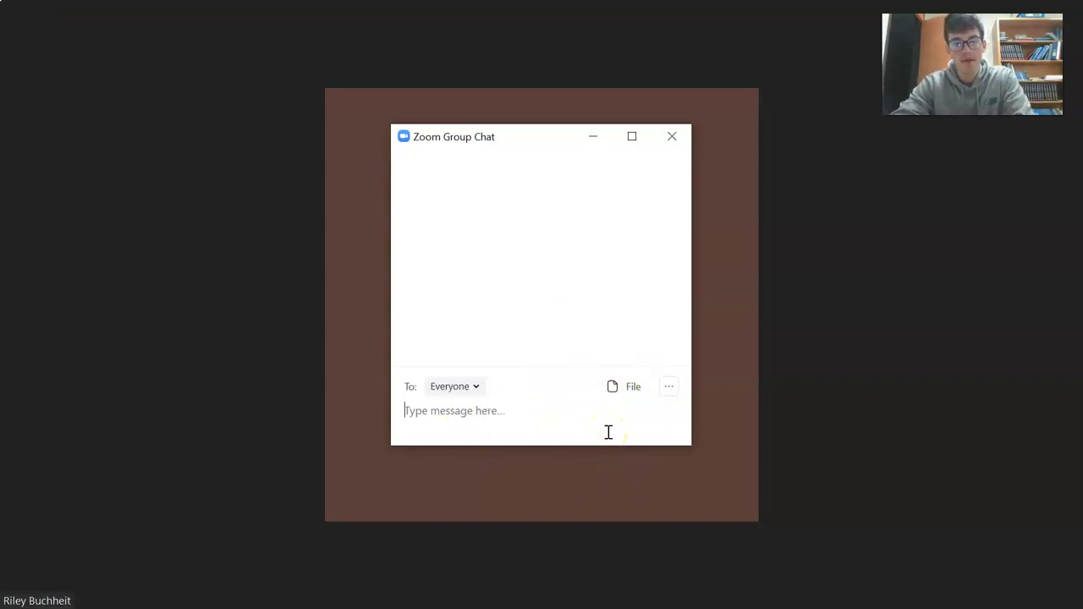
pyautogui.click(629, 388)
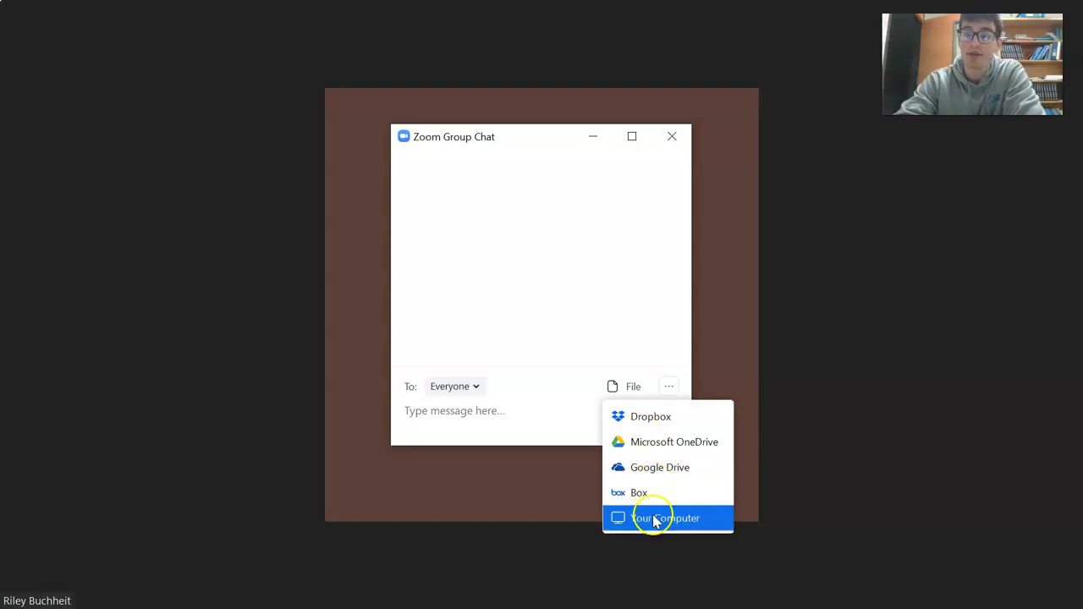
pyautogui.click(662, 471)
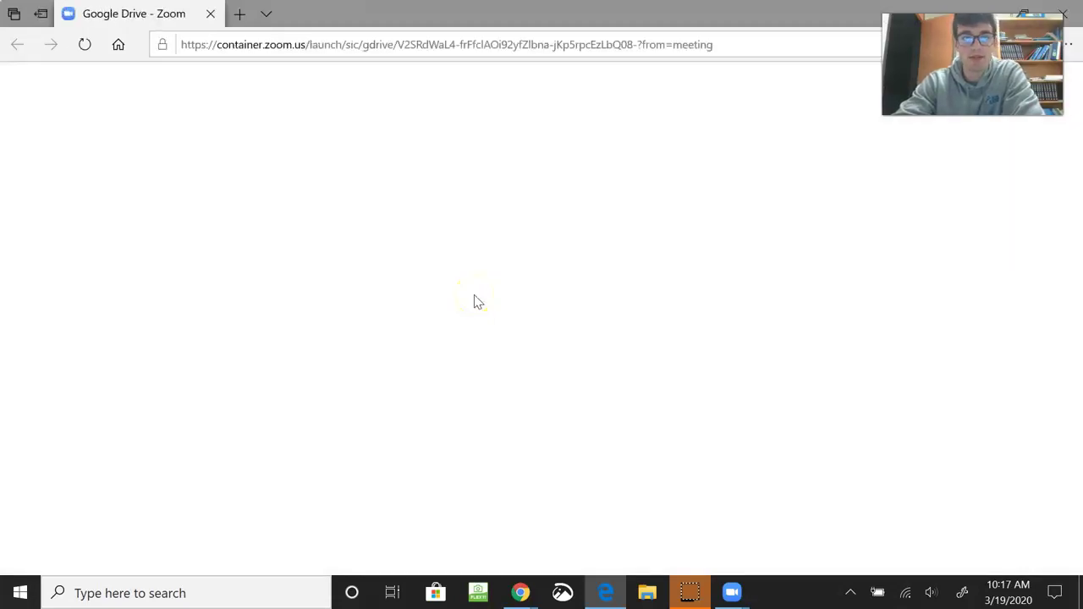
pyautogui.click(536, 353)
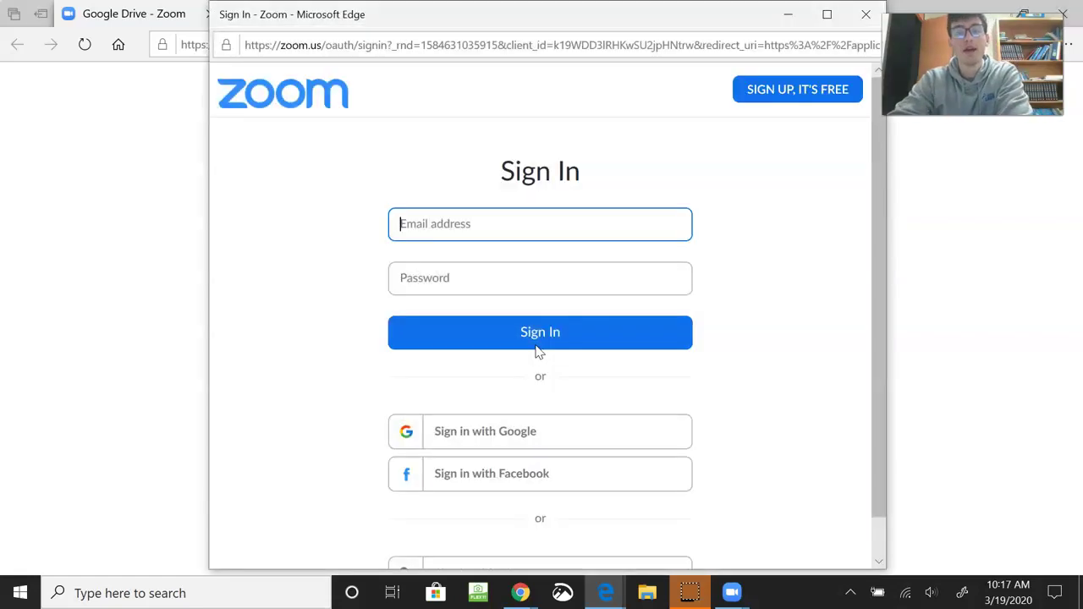
pyautogui.click(522, 434)
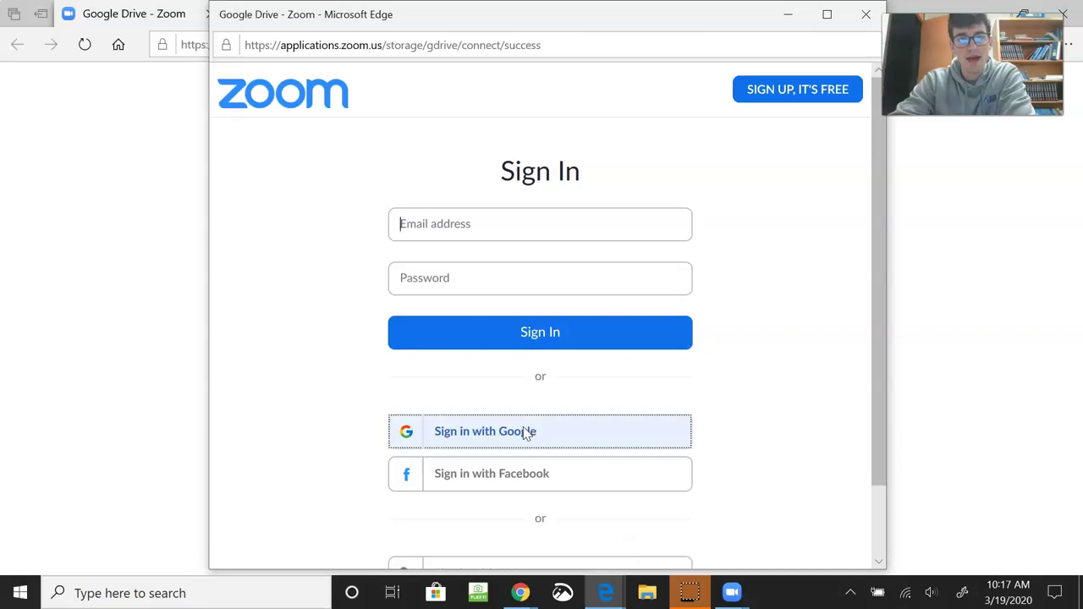
pyautogui.click(455, 359)
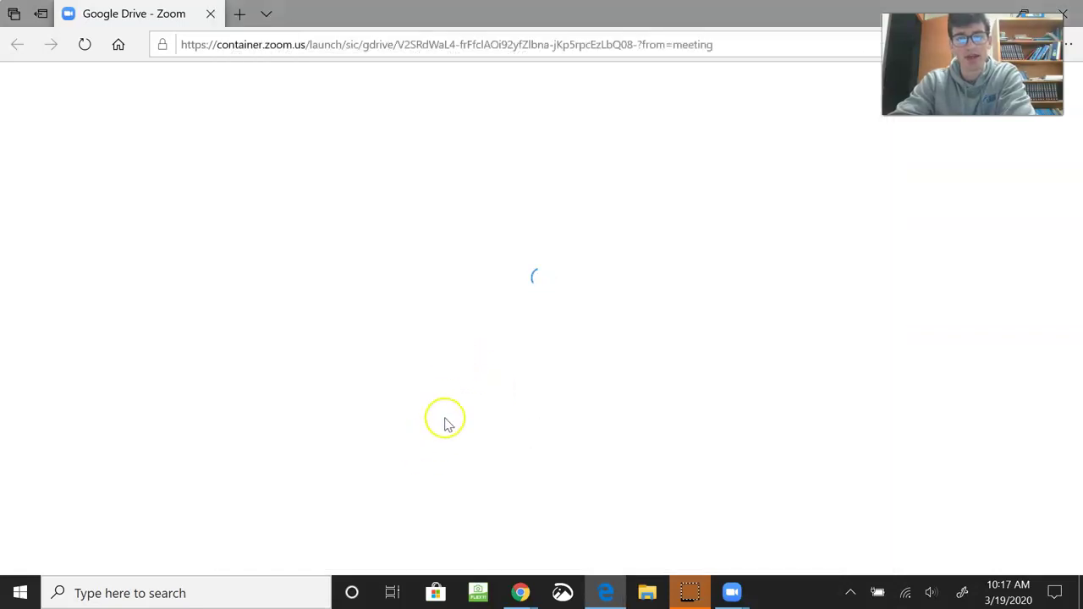
# Send the sandbox document from Google Drive to everyone in the chat, visible throughout the organization.
pyautogui.scroll(-4, 446, 424)
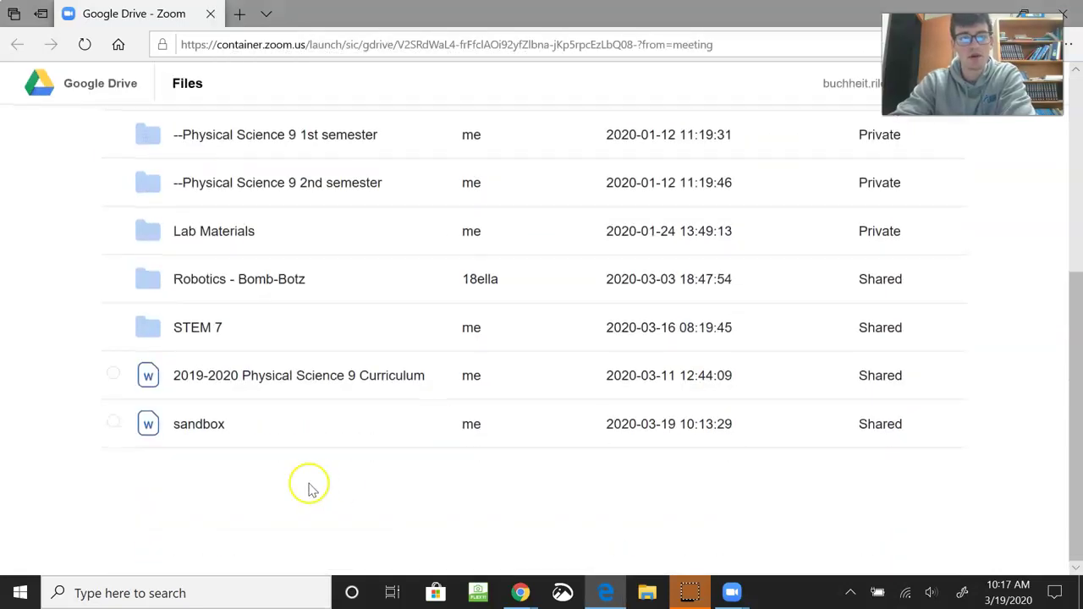
pyautogui.click(259, 446)
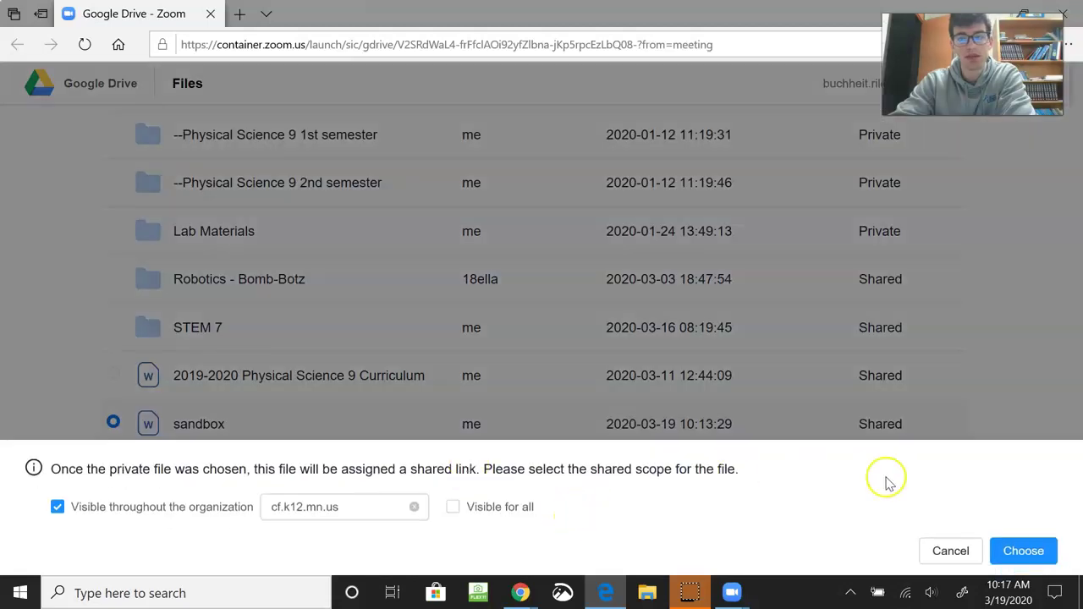
pyautogui.click(1022, 552)
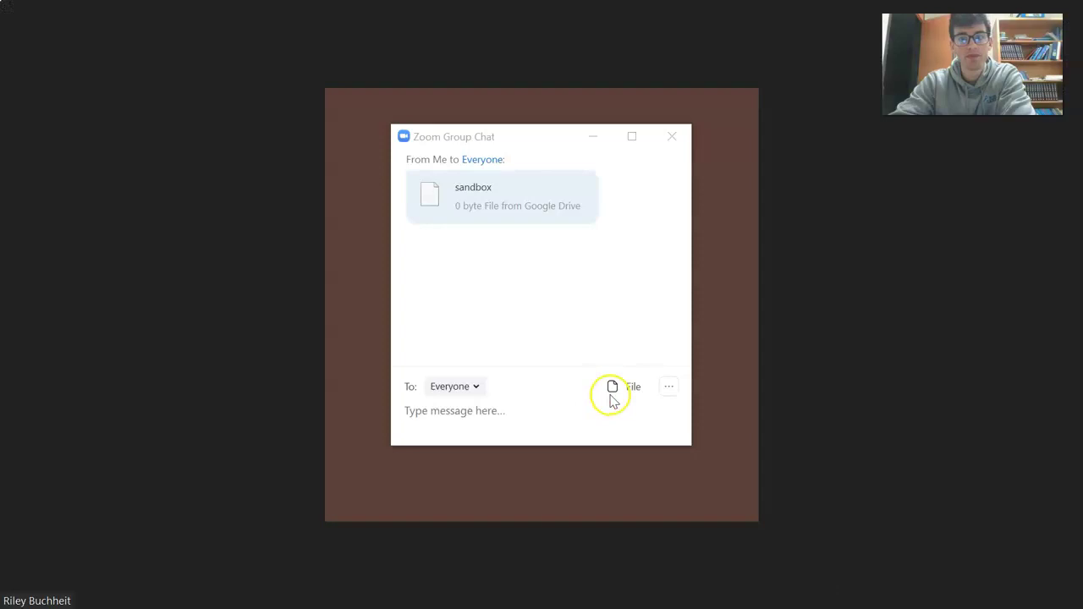
# Move the chat window off the meeting's centre, open the shared sandbox file from the chat, and return to the Zoom meeting.
pyautogui.moveTo(550, 145); pyautogui.dragTo(847, 188)
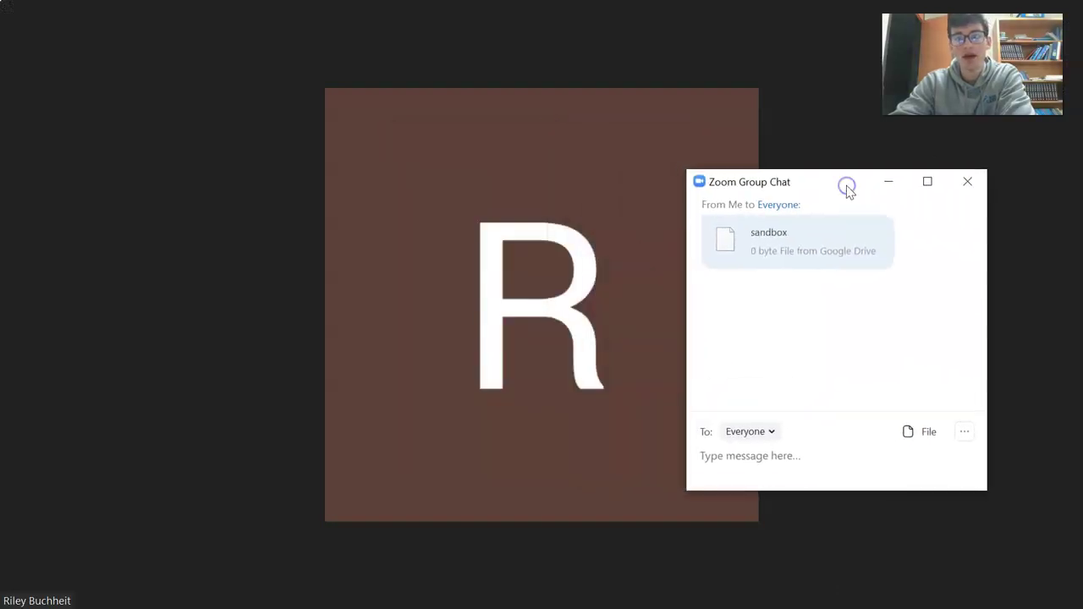
pyautogui.click(796, 247)
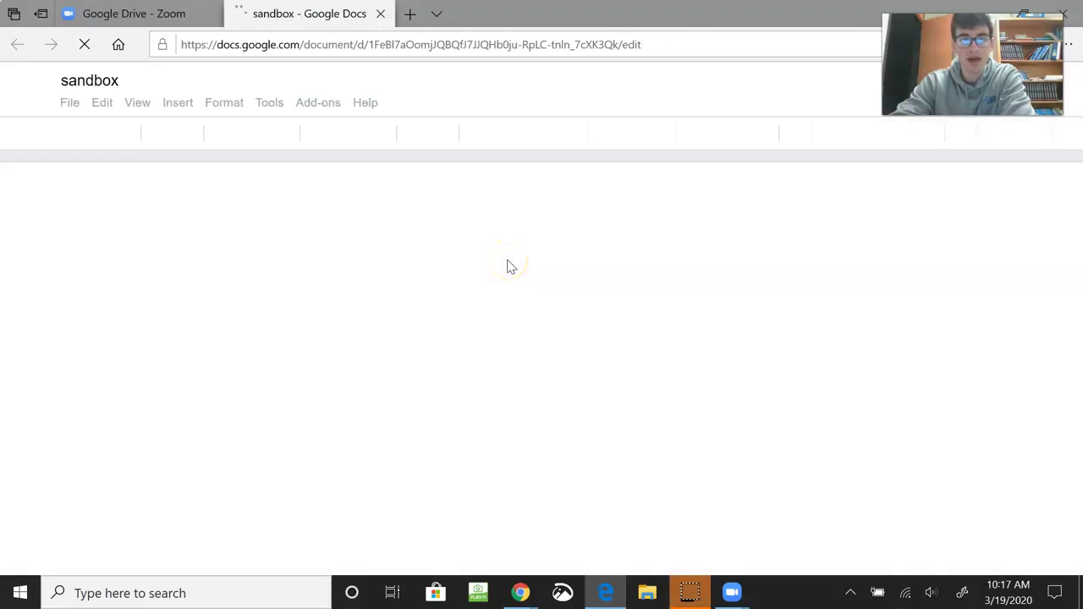
pyautogui.moveTo(733, 593)
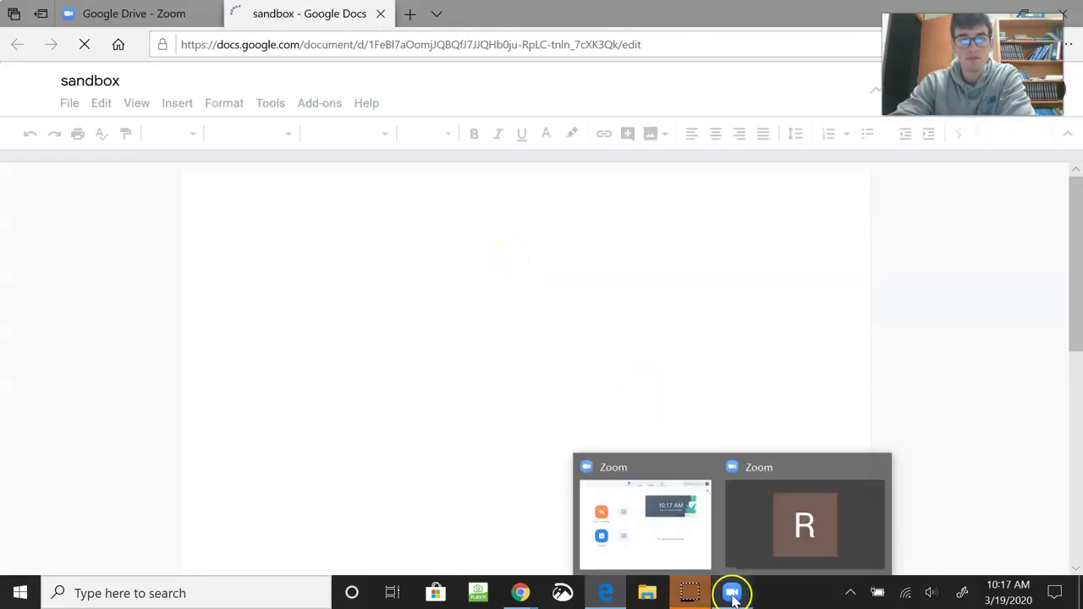
pyautogui.click(762, 526)
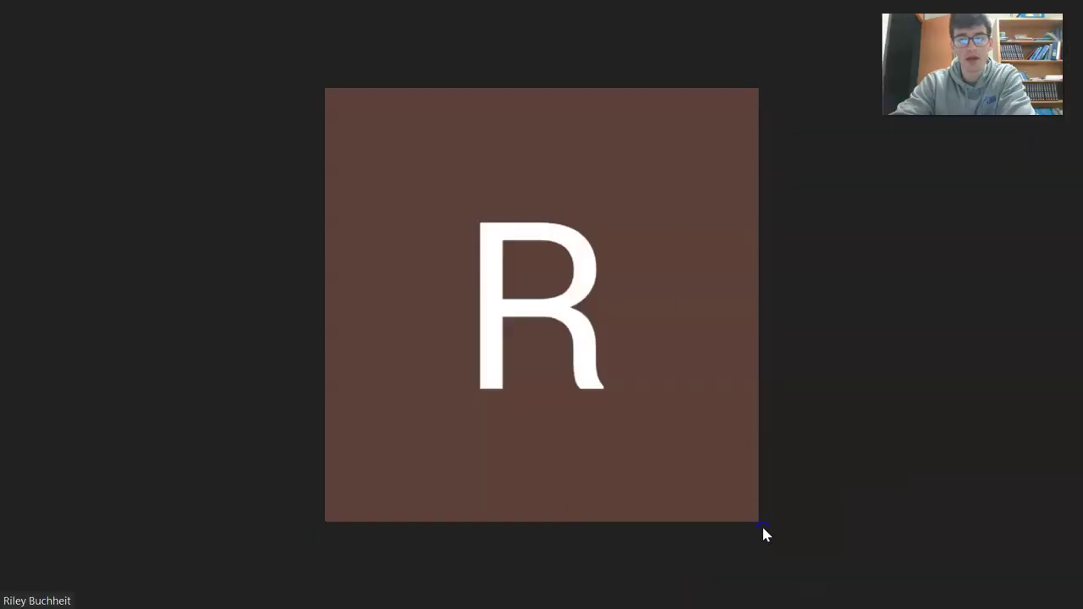
# Share a whiteboard with the meeting participants.
pyautogui.click(554, 581)
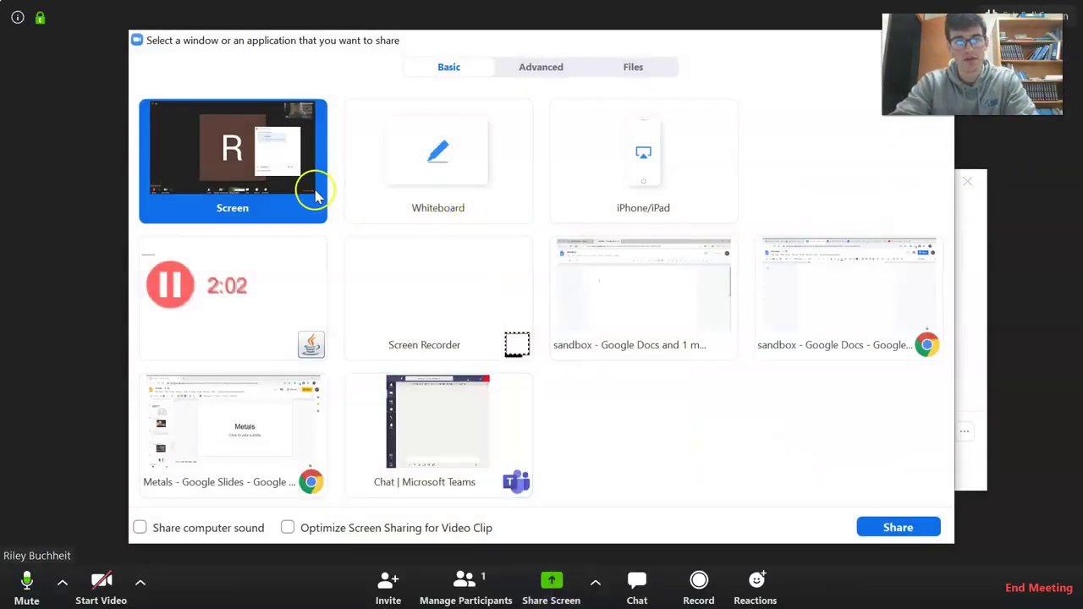
pyautogui.click(410, 188)
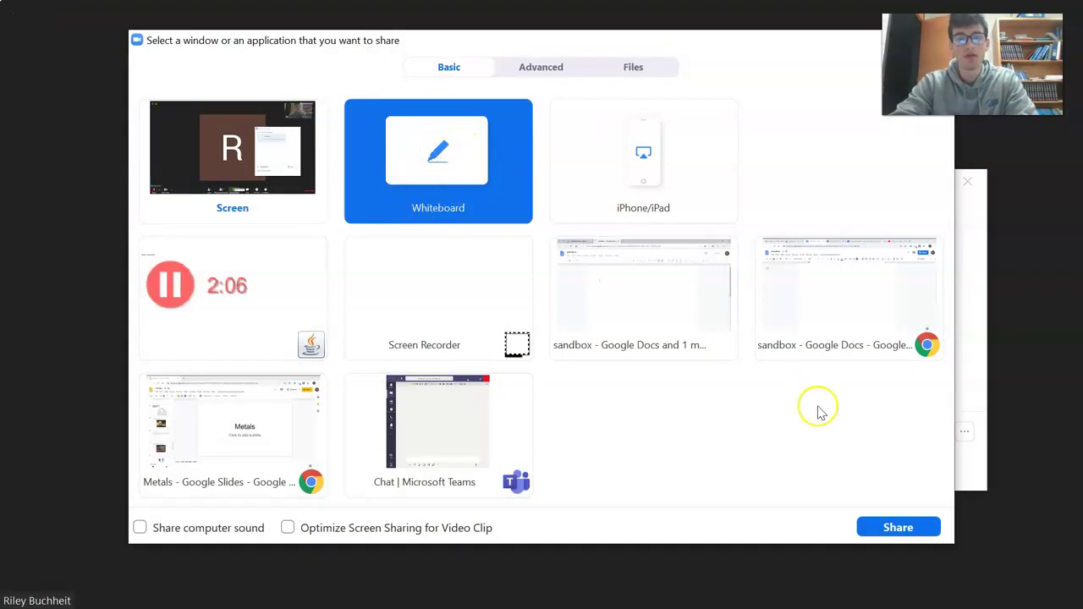
pyautogui.click(930, 524)
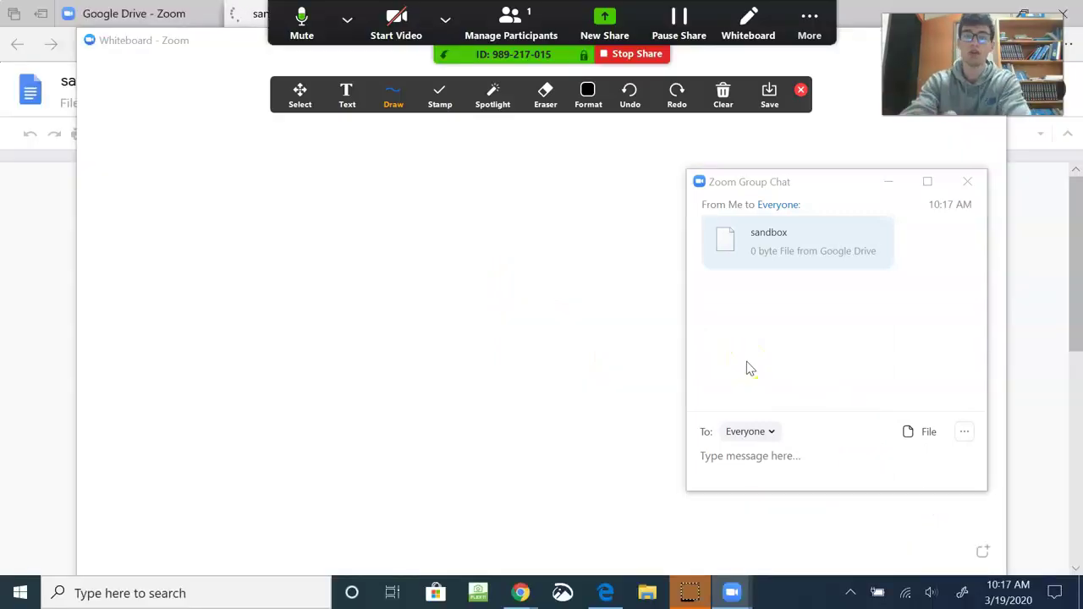
# Handwrite "You can draw" on the whiteboard and stop sharing it.
pyautogui.moveTo(284, 165); pyautogui.dragTo(305, 193)
pyautogui.moveTo(342, 137); pyautogui.dragTo(295, 214)
pyautogui.moveTo(324, 177); pyautogui.dragTo(373, 186)
pyautogui.moveTo(423, 212)
pyautogui.mouseDown()
pyautogui.moveTo(435, 163)
pyautogui.moveTo(476, 194)
pyautogui.moveTo(387, 259)
pyautogui.moveTo(392, 240)
pyautogui.moveTo(438, 261)
pyautogui.moveTo(450, 291)
pyautogui.moveTo(506, 290)
pyautogui.mouseUp()
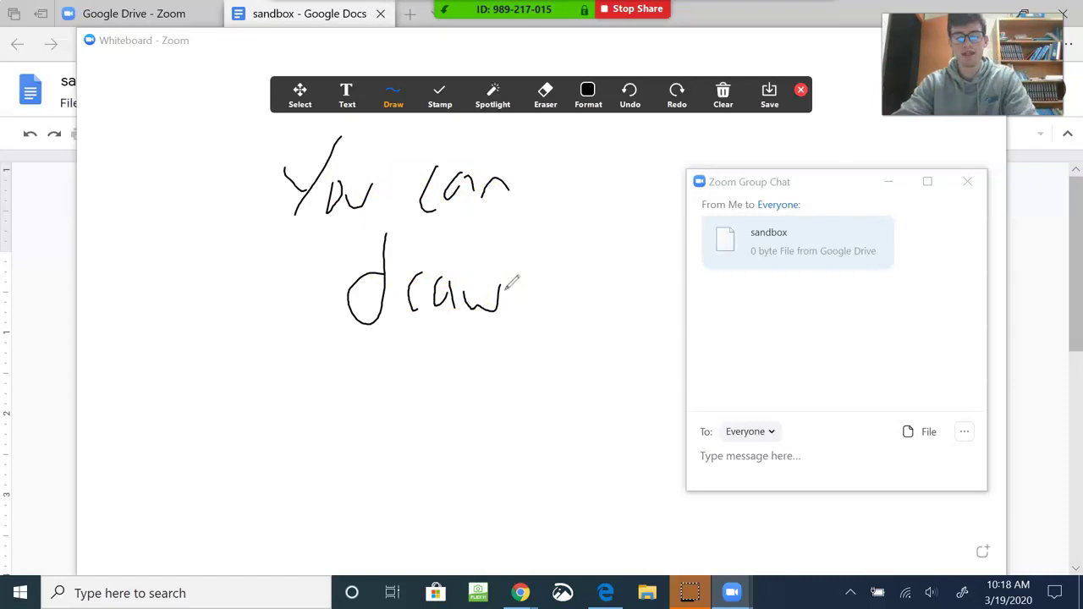
pyautogui.click(616, 53)
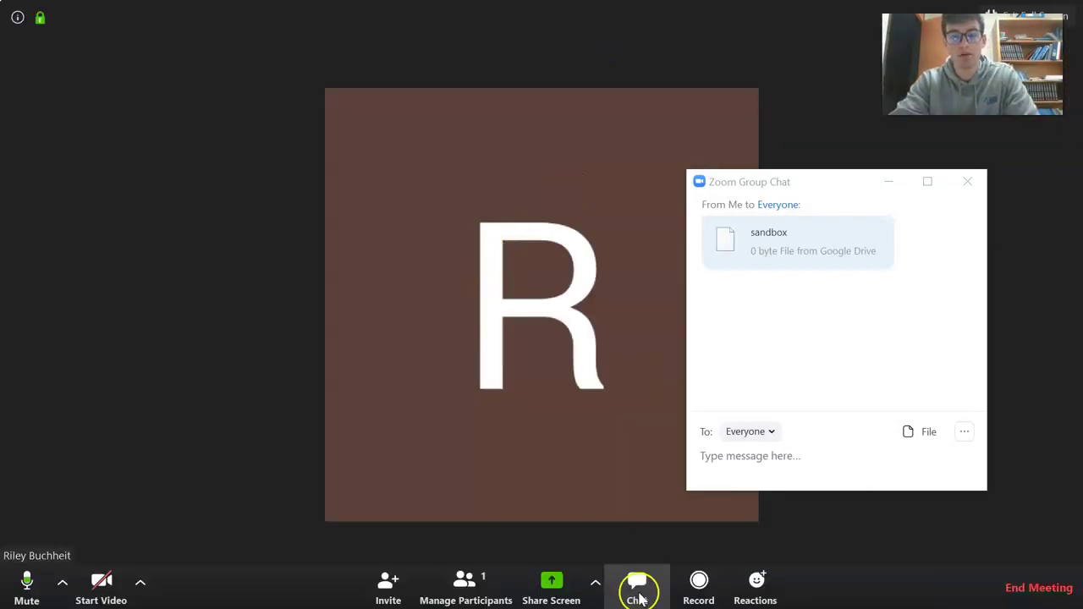
# Share the browser window "sandbox - Google Docs and 1 more" with the meeting.
pyautogui.click(551, 584)
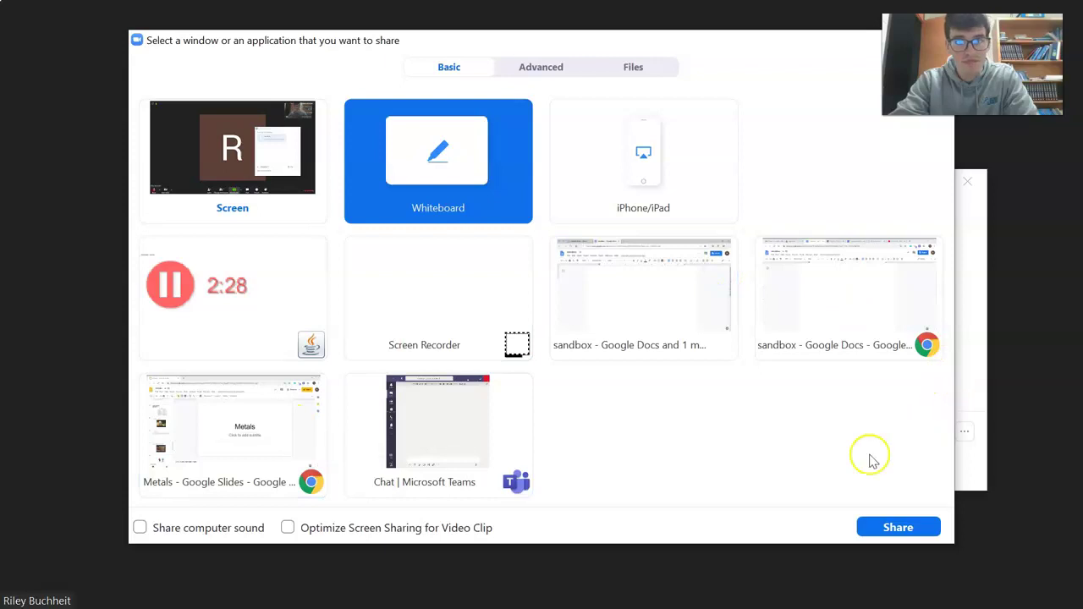
pyautogui.click(667, 322)
pyautogui.click(886, 529)
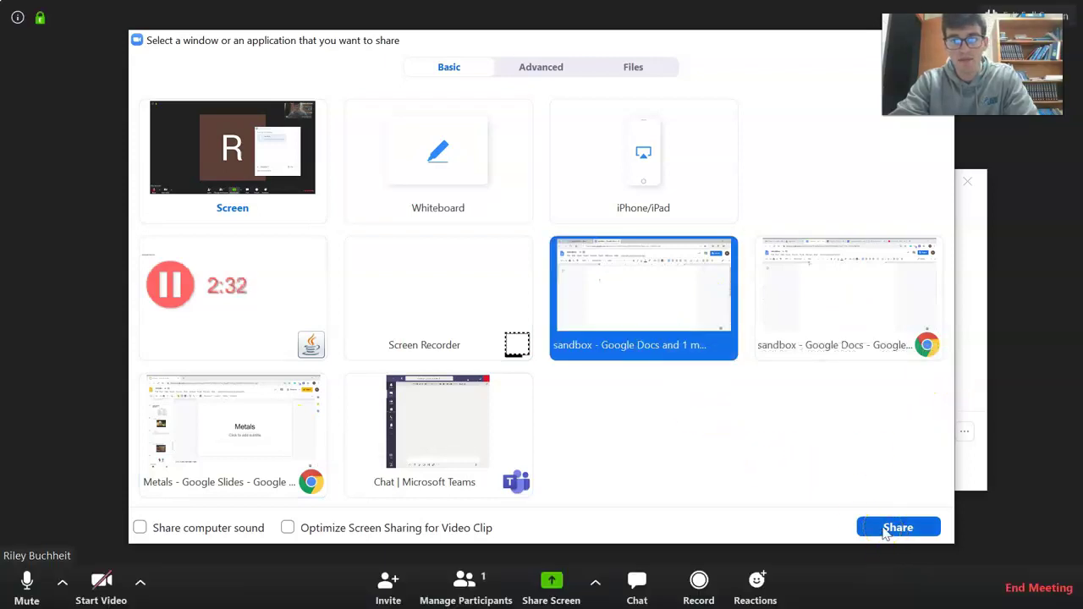
pyautogui.click(829, 312)
pyautogui.click(685, 313)
pyautogui.click(925, 526)
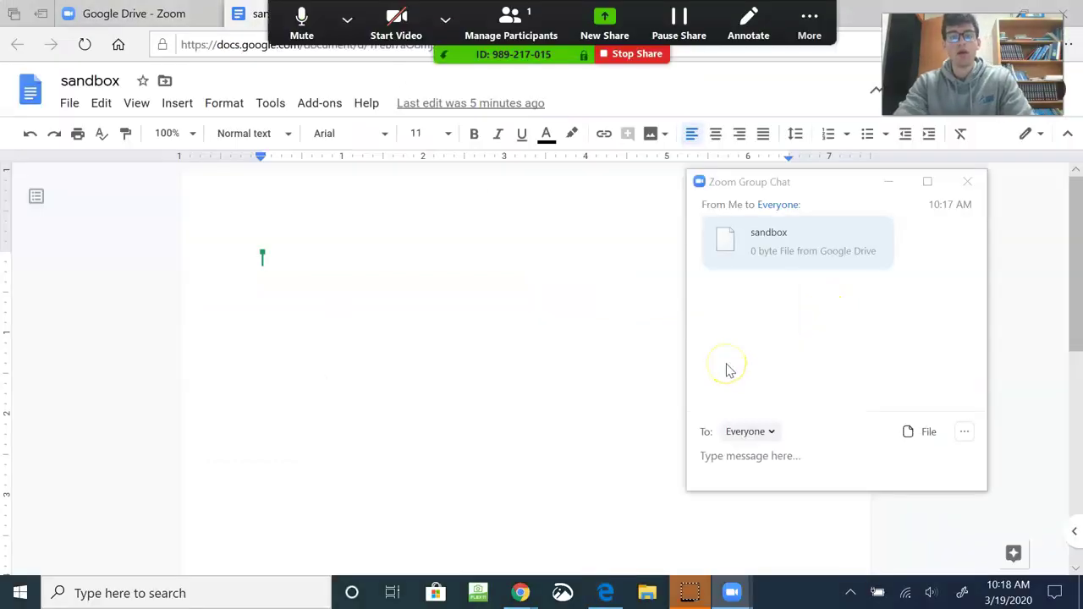
# Close the group chat and enter the text "typing" in the shared sandbox document.
pyautogui.click(959, 180)
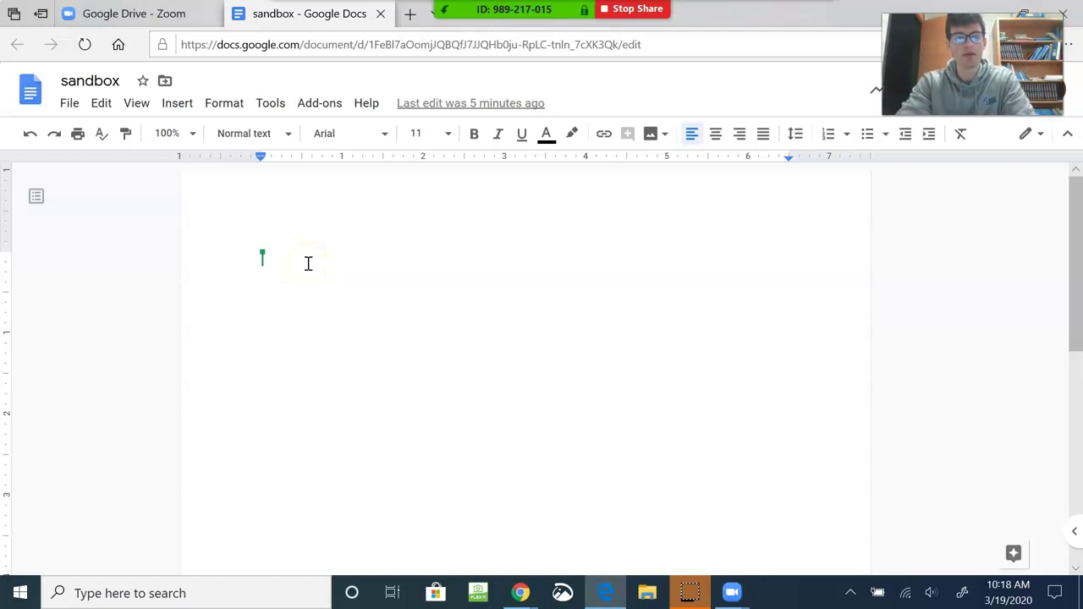
pyautogui.write('typin')
pyautogui.click(287, 274)
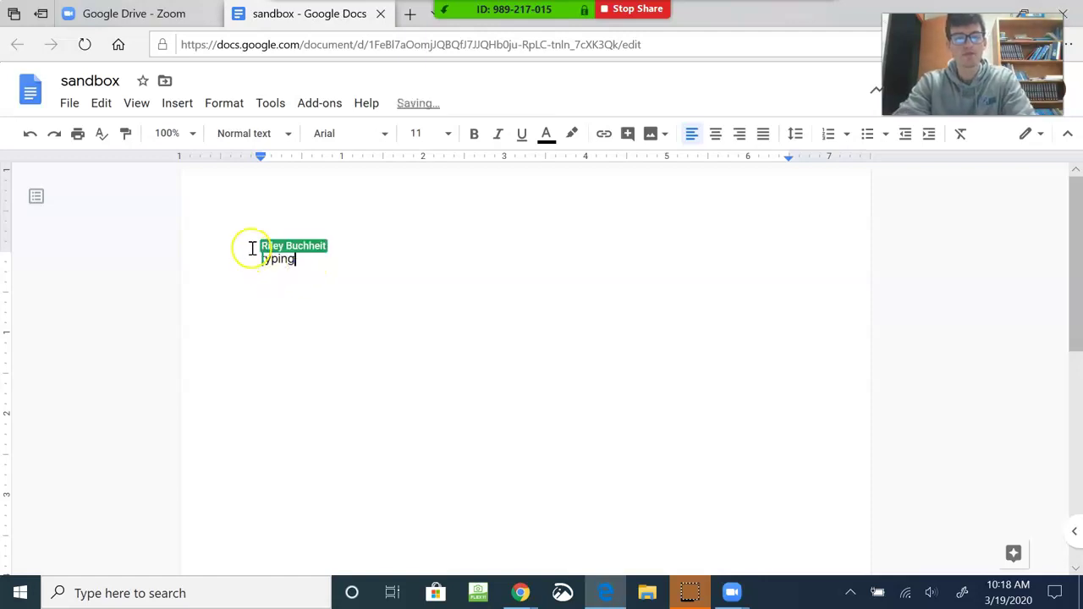
# Insert a new drawing into the sandbox document and select the Scribble line type.
pyautogui.click(174, 105)
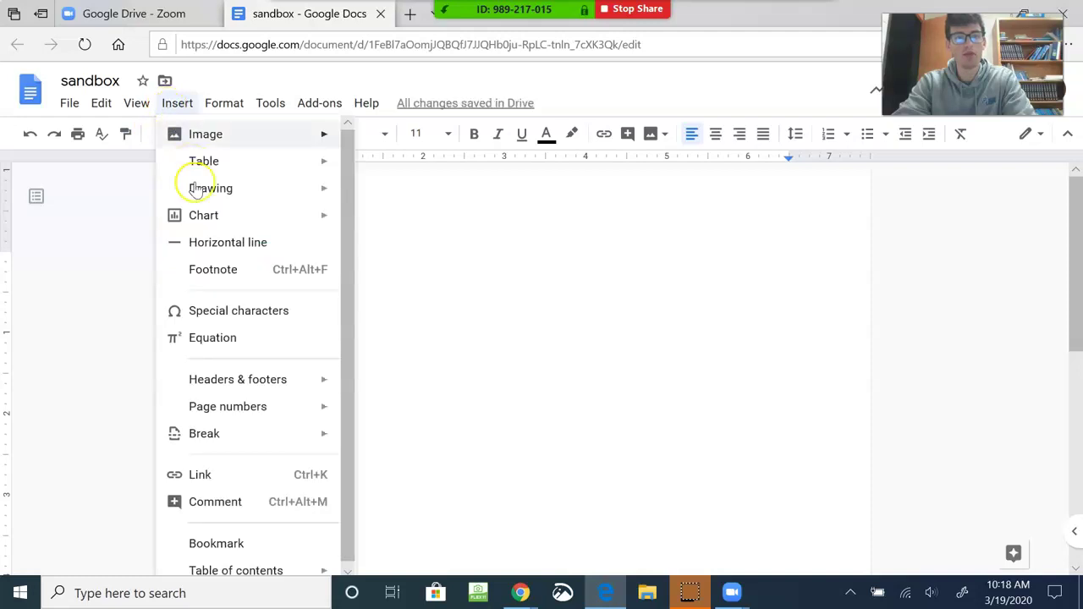
pyautogui.moveTo(311, 198)
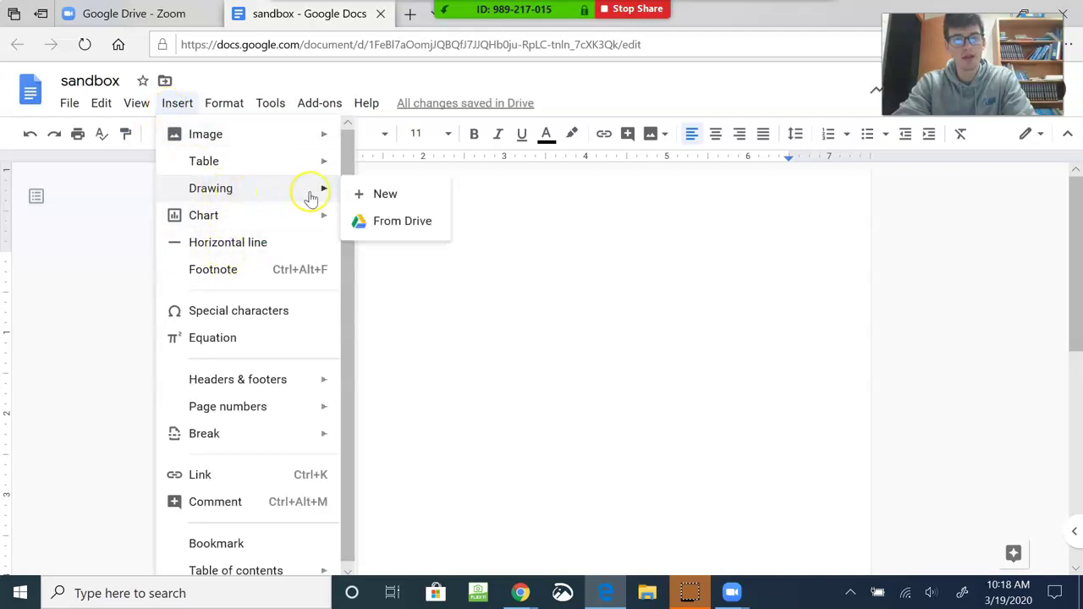
pyautogui.click(398, 195)
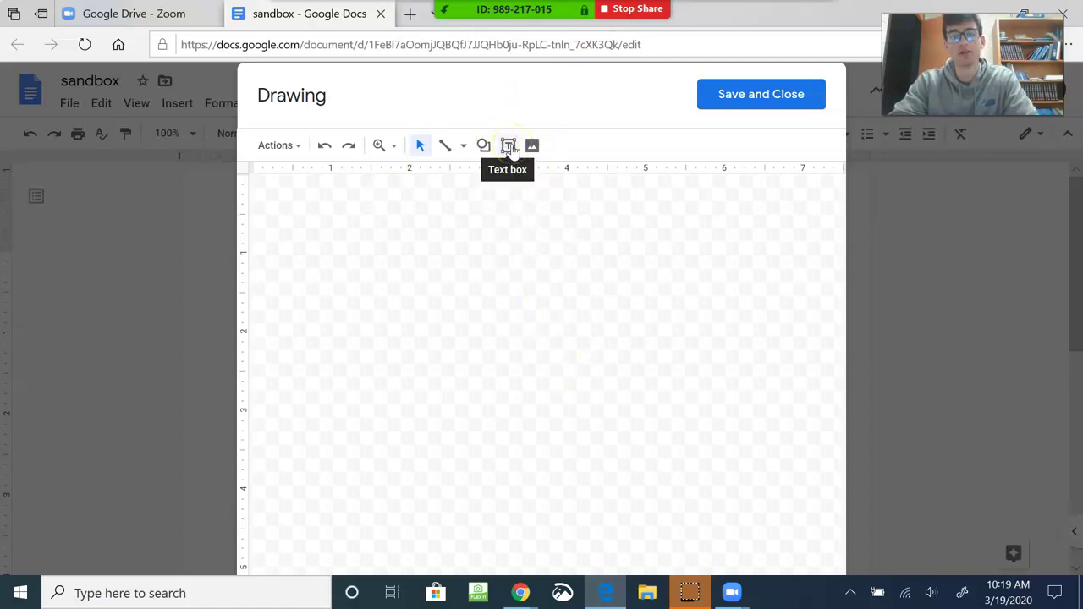
pyautogui.click(484, 147)
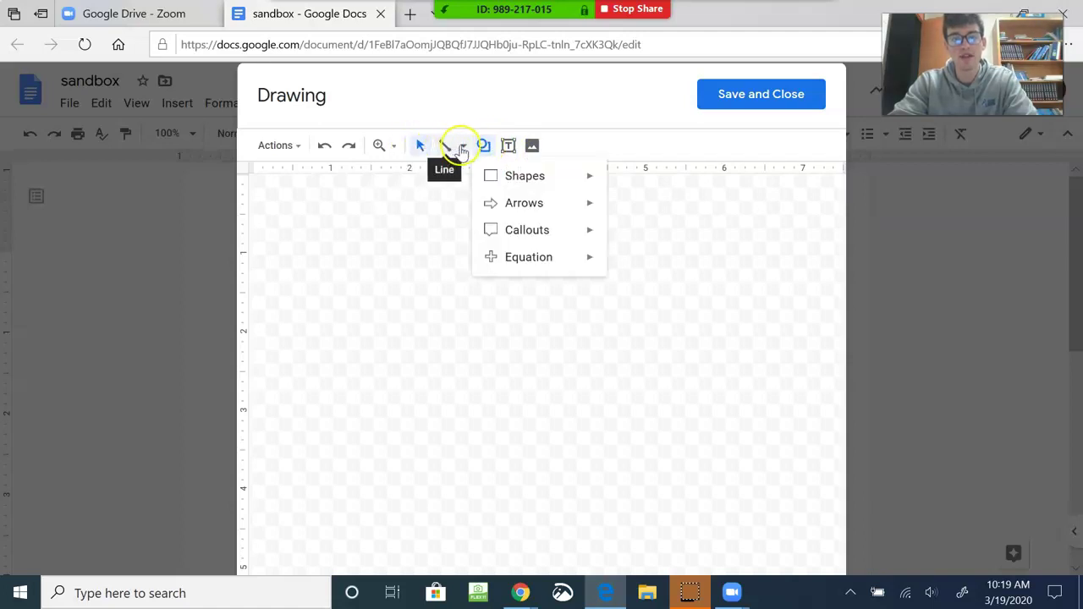
pyautogui.click(458, 150)
pyautogui.click(463, 151)
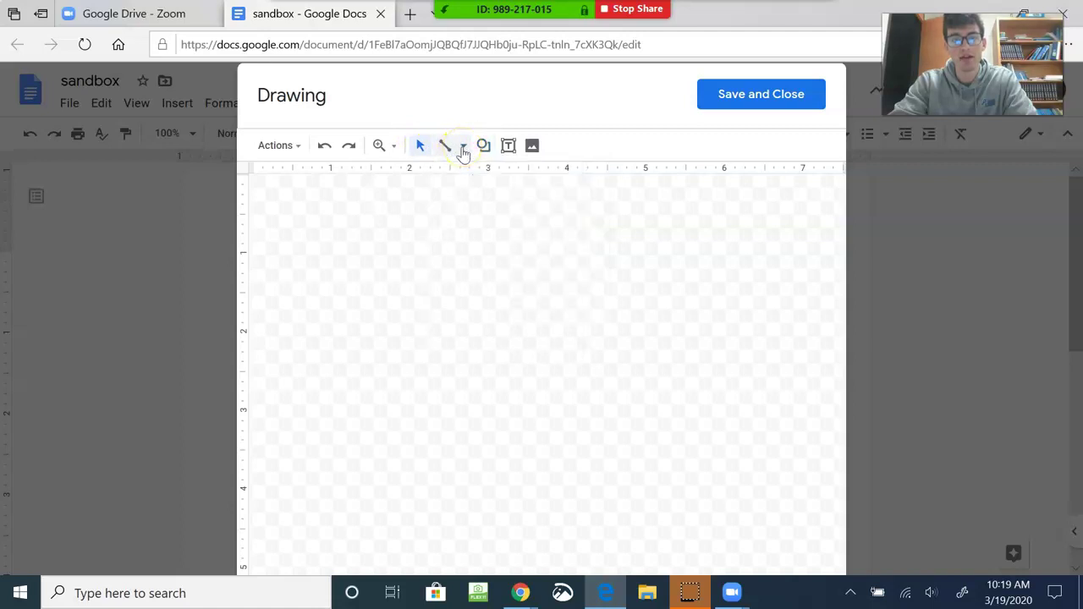
pyautogui.click(463, 151)
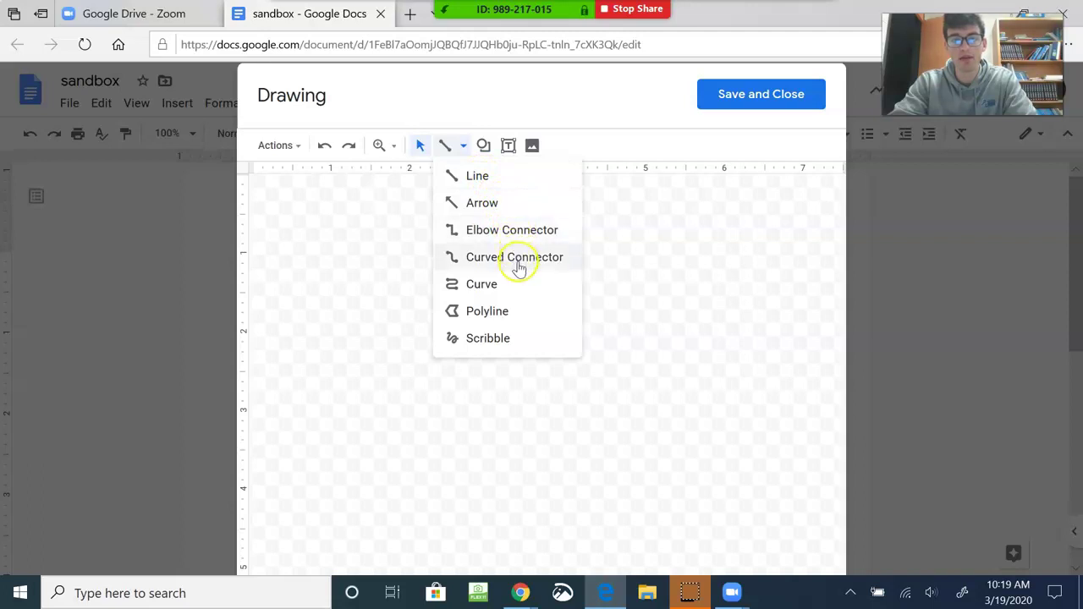
pyautogui.click(520, 340)
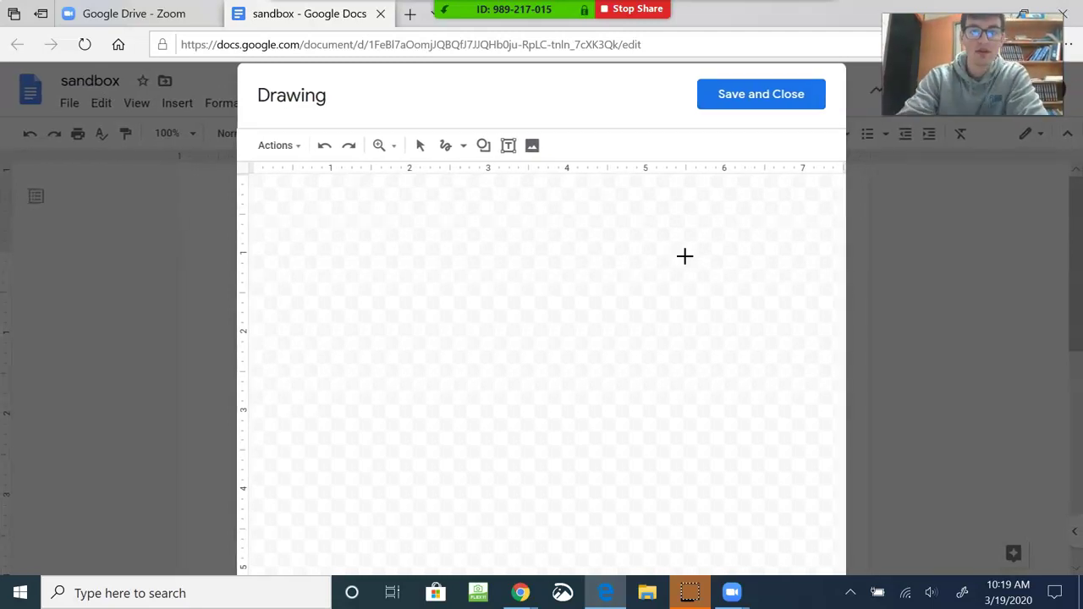
pyautogui.moveTo(452, 271); pyautogui.dragTo(529, 231)
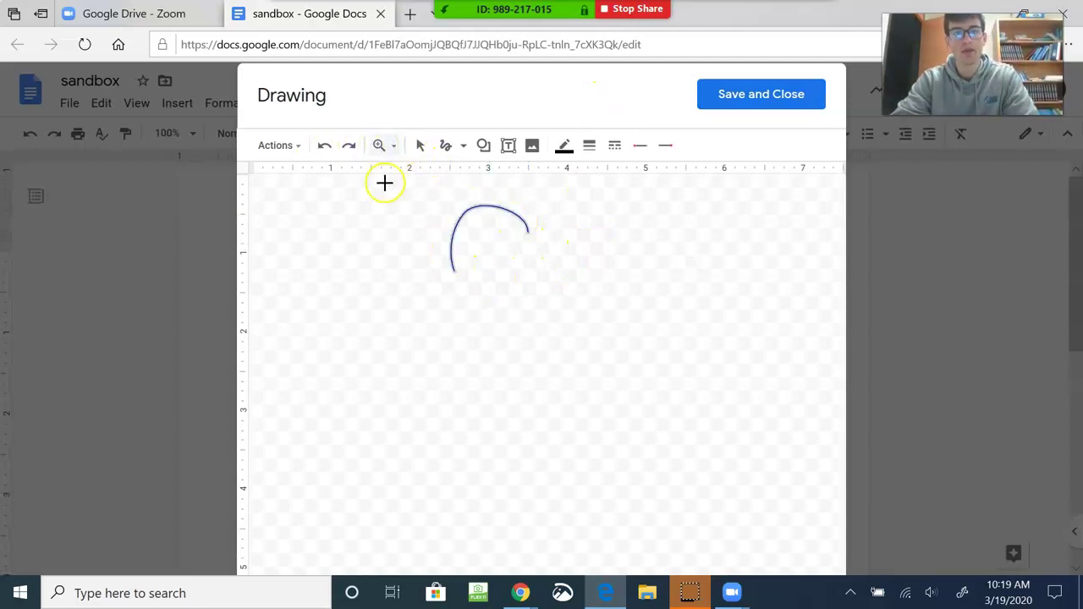
pyautogui.press('Delete')
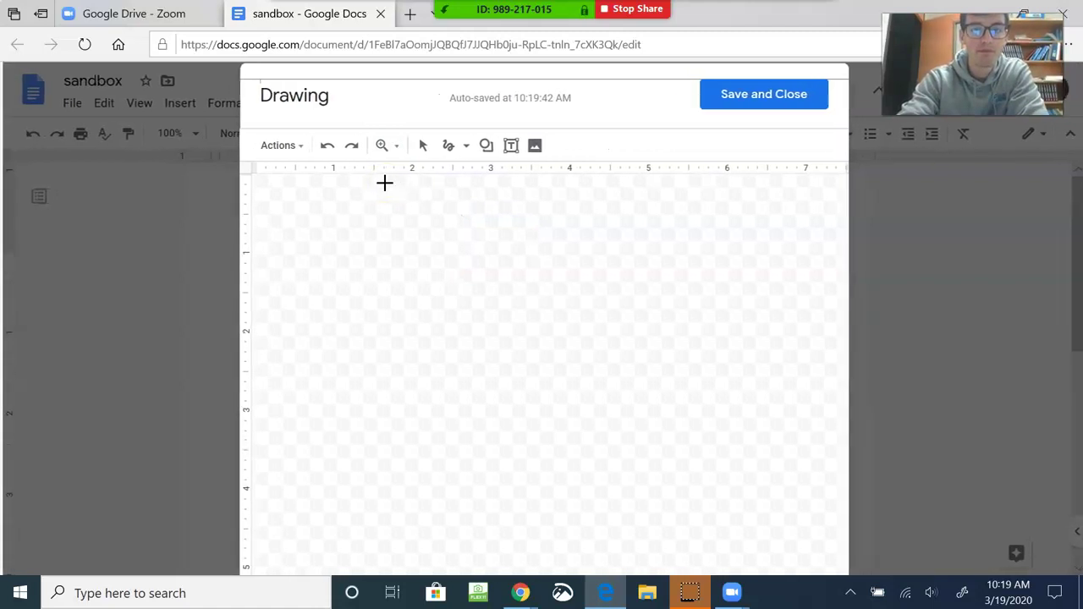
pyautogui.click(425, 222)
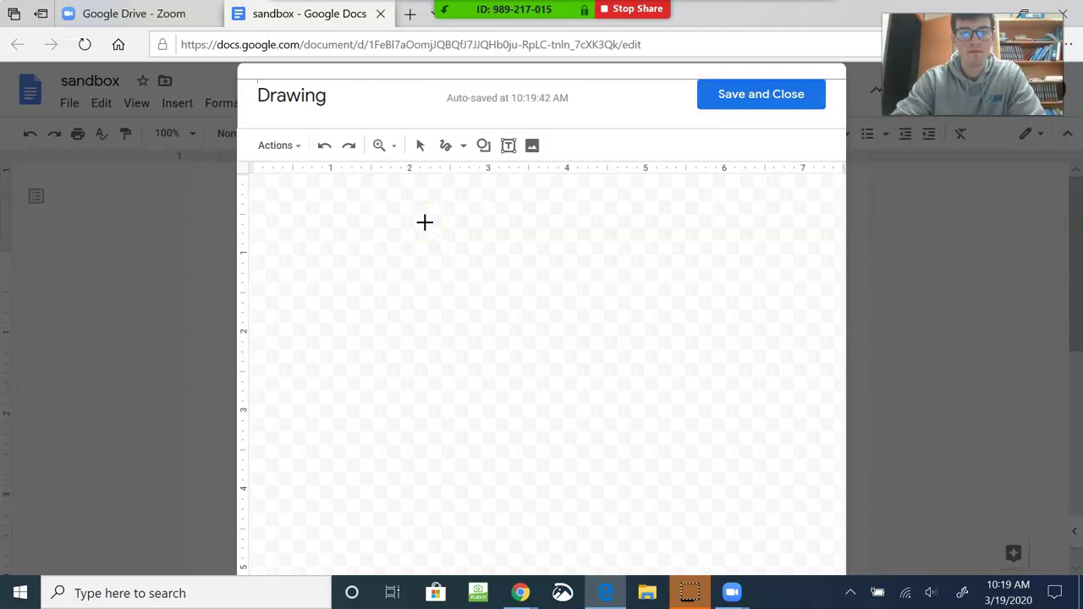
# Sketch a lion's face freehand on the drawing canvas, with brows, nose, muzzle, chin, ears and head outline.
pyautogui.moveTo(365, 279)
pyautogui.mouseDown()
pyautogui.moveTo(375, 239)
pyautogui.moveTo(415, 237)
pyautogui.moveTo(433, 260)
pyautogui.moveTo(455, 232)
pyautogui.moveTo(479, 229)
pyautogui.moveTo(507, 262)
pyautogui.mouseUp()
pyautogui.moveTo(430, 269)
pyautogui.mouseDown()
pyautogui.moveTo(431, 385)
pyautogui.moveTo(474, 372)
pyautogui.moveTo(500, 394)
pyautogui.mouseUp()
pyautogui.moveTo(347, 211)
pyautogui.mouseDown()
pyautogui.moveTo(316, 222)
pyautogui.moveTo(335, 234)
pyautogui.mouseUp()
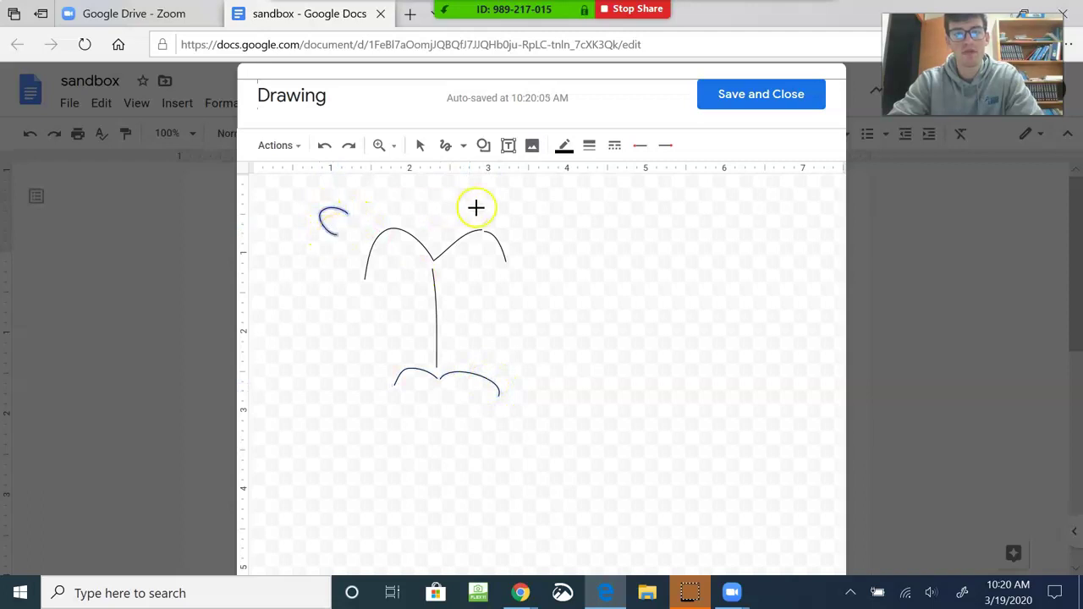
pyautogui.moveTo(513, 208)
pyautogui.mouseDown()
pyautogui.moveTo(530, 195)
pyautogui.moveTo(547, 222)
pyautogui.moveTo(533, 230)
pyautogui.moveTo(515, 203)
pyautogui.moveTo(401, 184)
pyautogui.moveTo(346, 211)
pyautogui.moveTo(336, 285)
pyautogui.moveTo(396, 382)
pyautogui.mouseUp()
pyautogui.moveTo(416, 422); pyautogui.dragTo(464, 419)
pyautogui.moveTo(394, 387)
pyautogui.mouseDown()
pyautogui.moveTo(411, 418)
pyautogui.moveTo(472, 419)
pyautogui.moveTo(498, 382)
pyautogui.moveTo(535, 230)
pyautogui.mouseUp()
# Scribble a wavy mane around the lion's face and save the drawing into the document.
pyautogui.moveTo(282, 190)
pyautogui.mouseDown()
pyautogui.moveTo(286, 254)
pyautogui.moveTo(316, 365)
pyautogui.moveTo(358, 421)
pyautogui.moveTo(477, 491)
pyautogui.moveTo(539, 438)
pyautogui.moveTo(564, 380)
pyautogui.moveTo(595, 226)
pyautogui.moveTo(534, 174)
pyautogui.mouseUp()
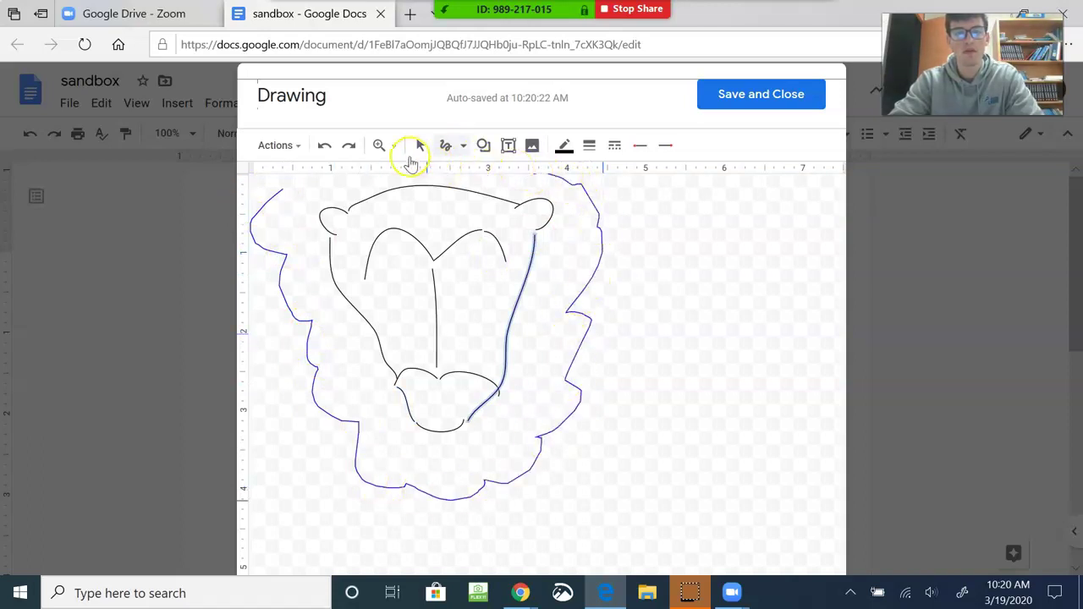
pyautogui.moveTo(306, 172); pyautogui.dragTo(282, 191)
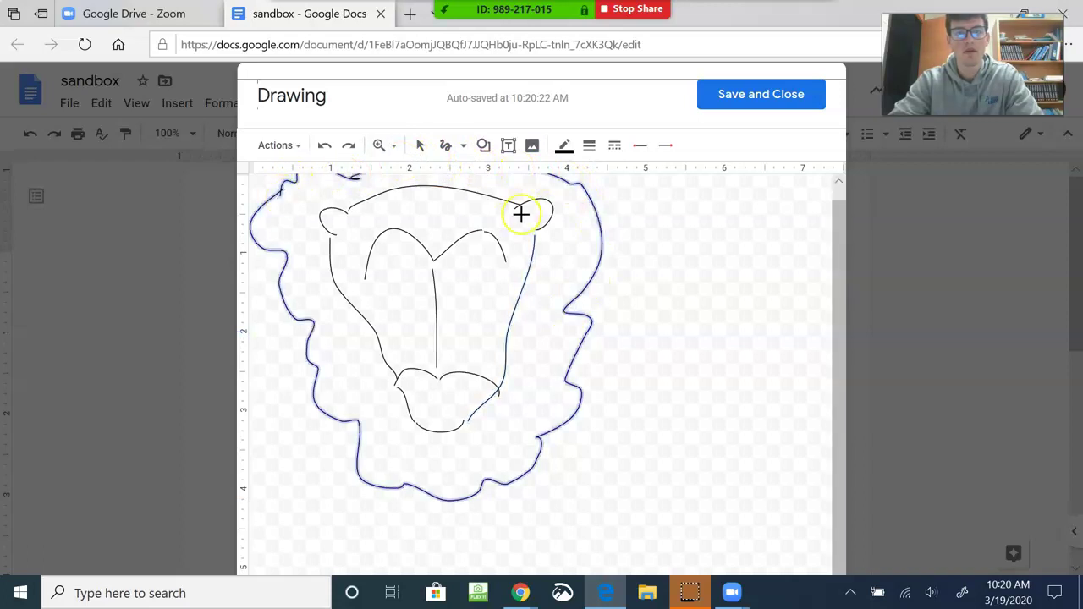
pyautogui.click(751, 101)
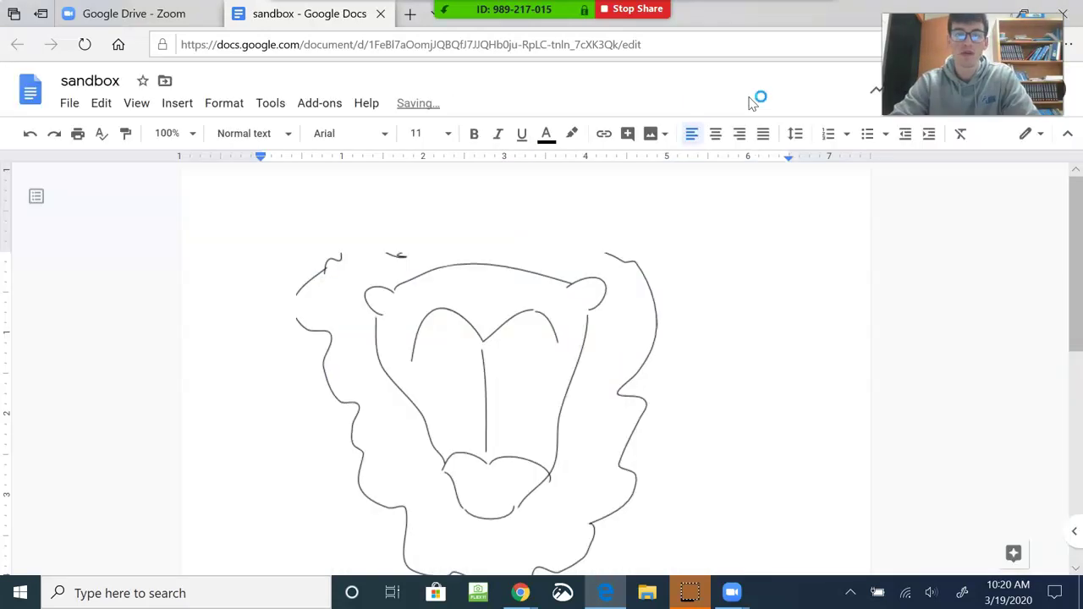
# Review the inserted lion drawing in the document and reopen it for editing.
pyautogui.scroll(-2, 693, 423)
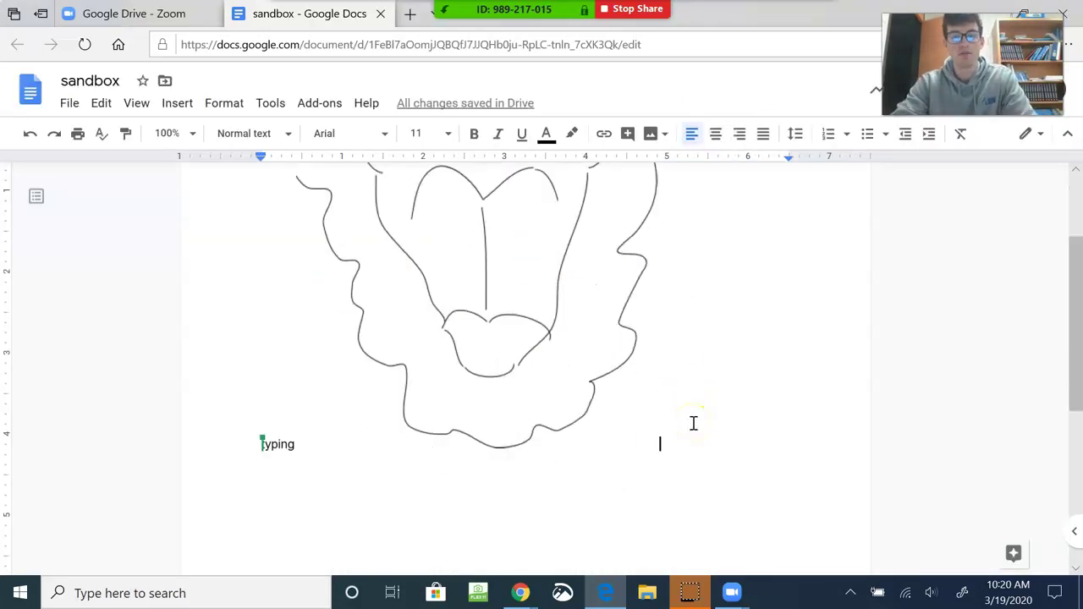
pyautogui.scroll(1, 473, 449)
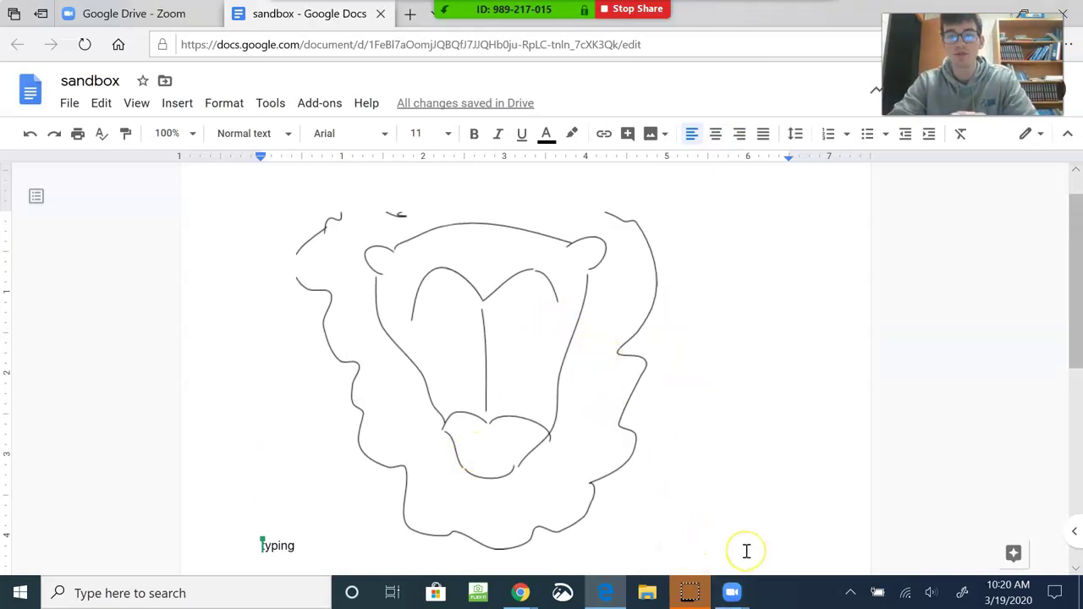
pyautogui.scroll(-1, 561, 341)
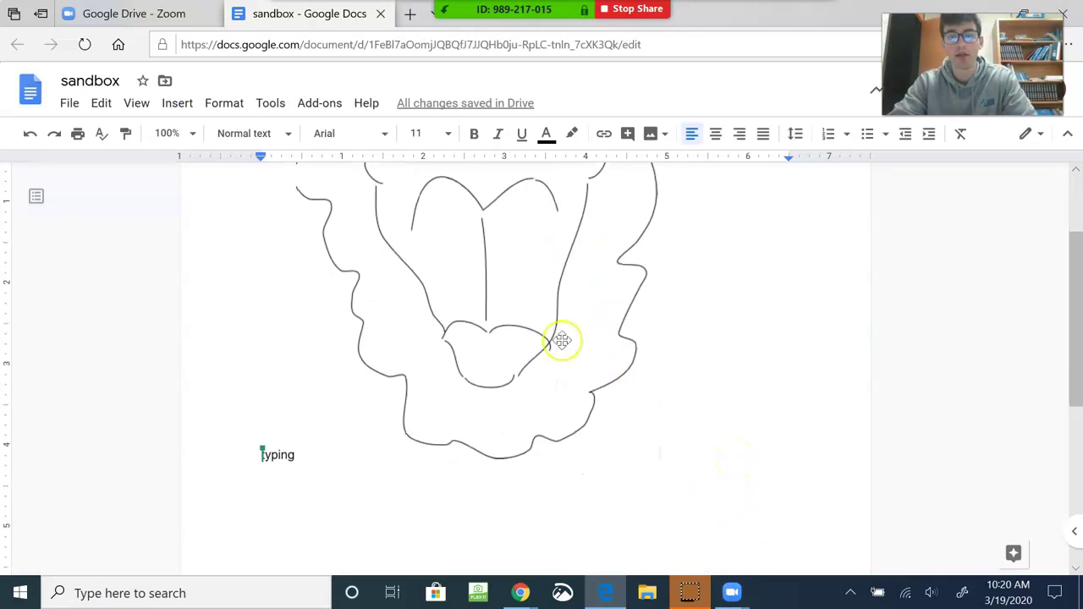
pyautogui.scroll(1, 633, 329)
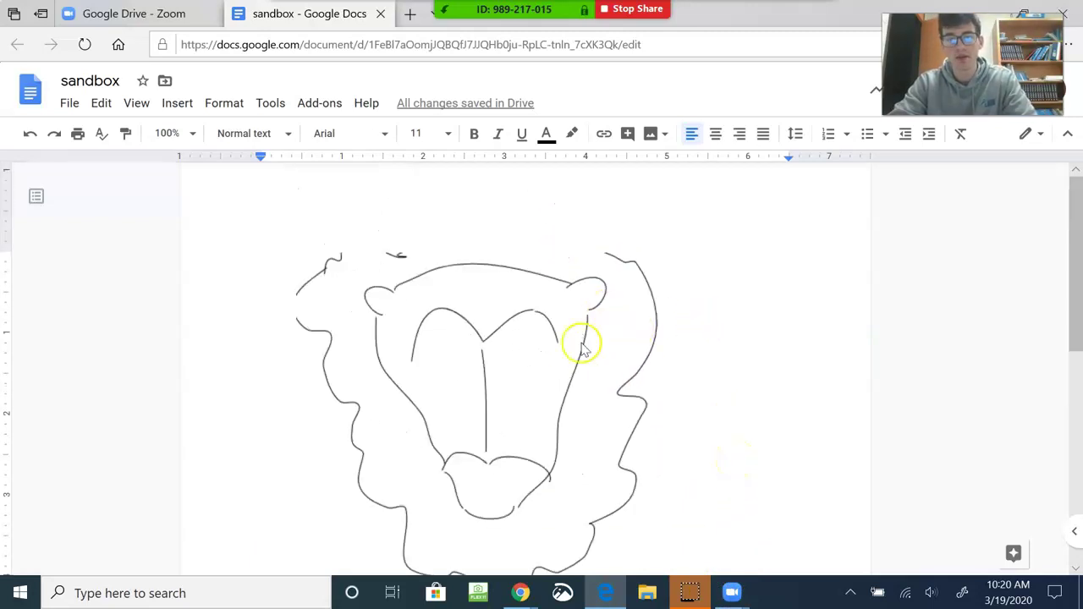
pyautogui.click(522, 362)
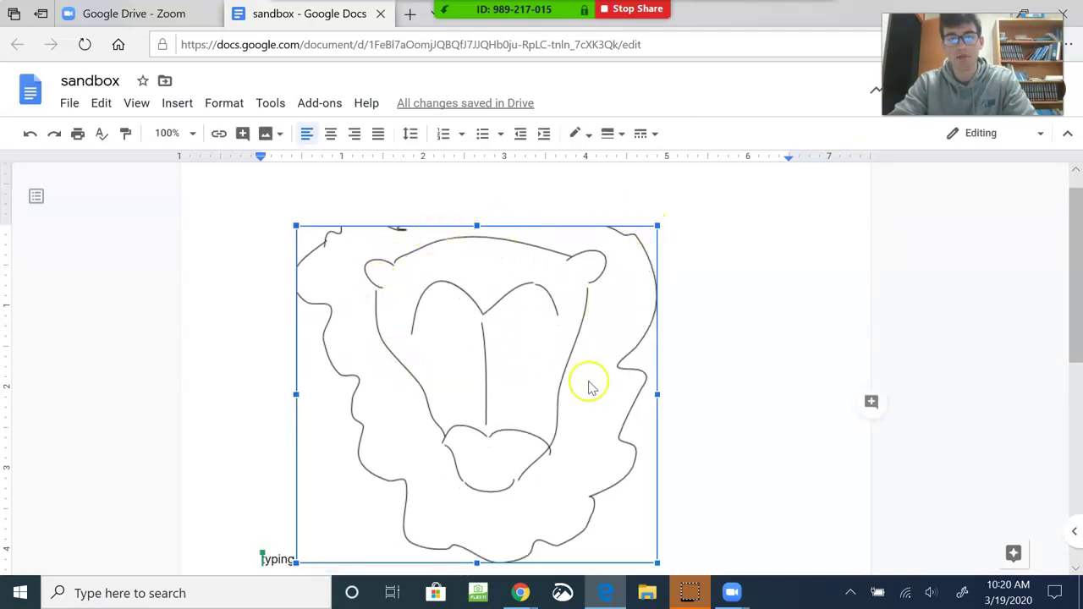
pyautogui.doubleClick(512, 375)
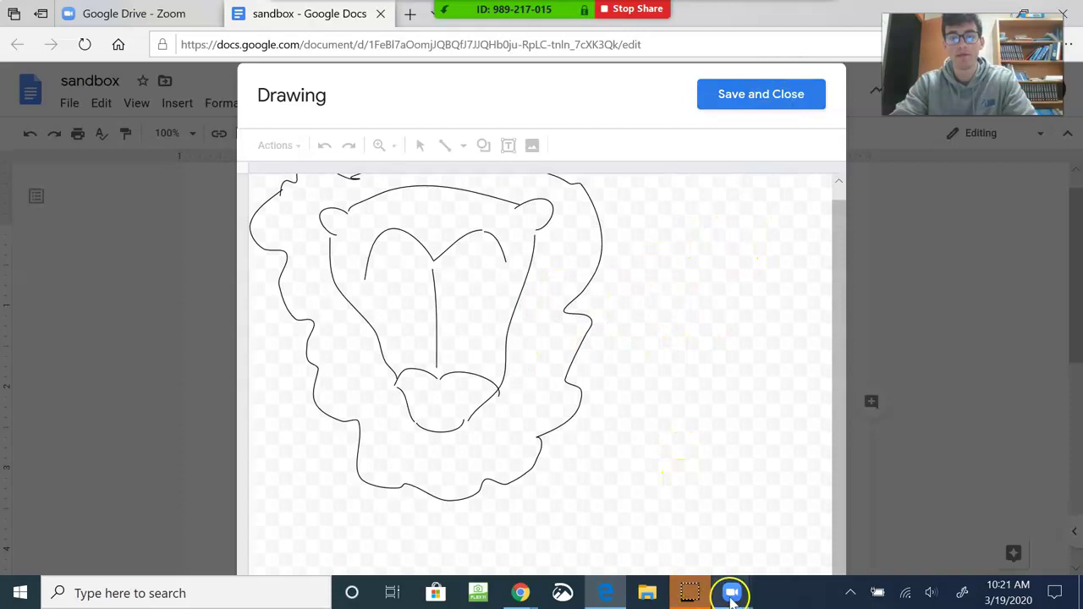
# Switch to the Zoom meeting controls.
pyautogui.moveTo(735, 595)
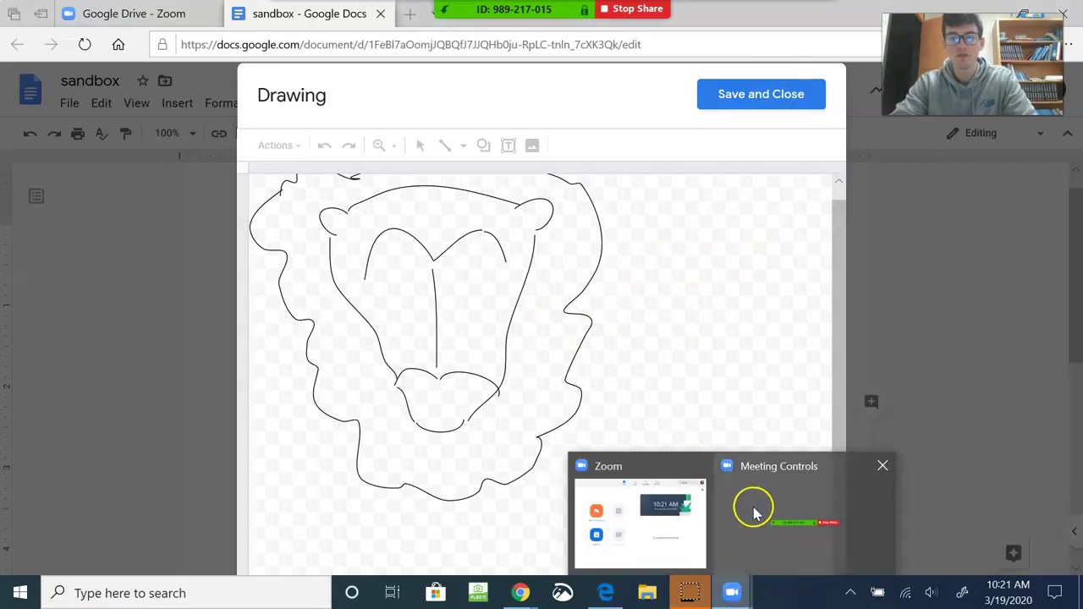